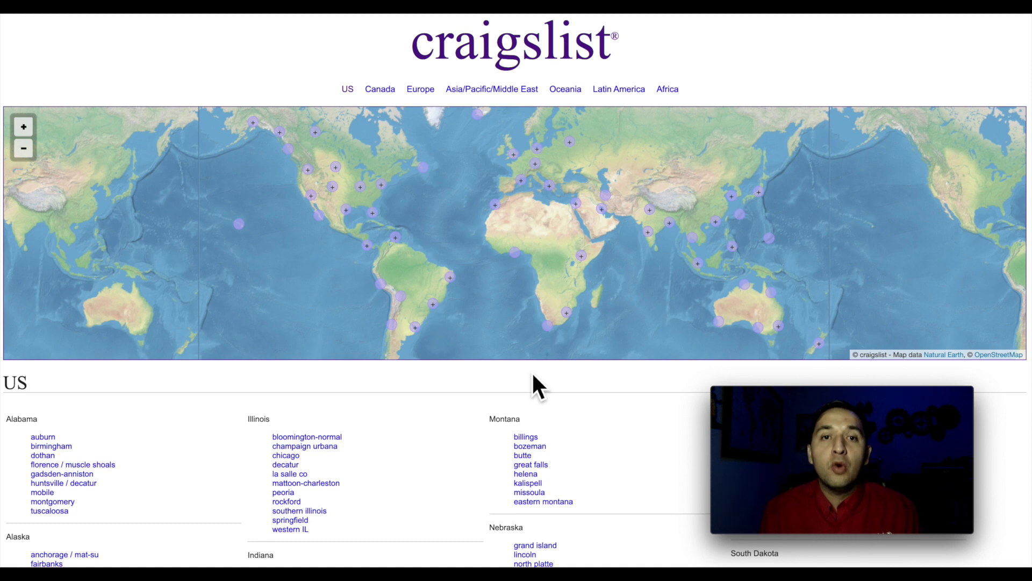
Open the Dallas / Fort Worth site from the Texas section of the US city list.
scroll(533, 375, "down", 4)
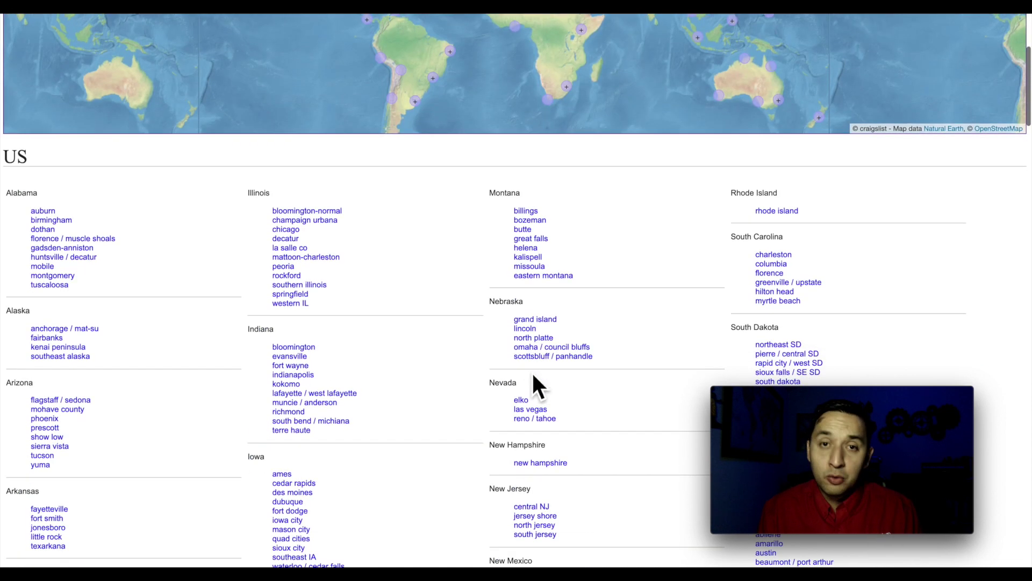
scroll(533, 375, "down", 7)
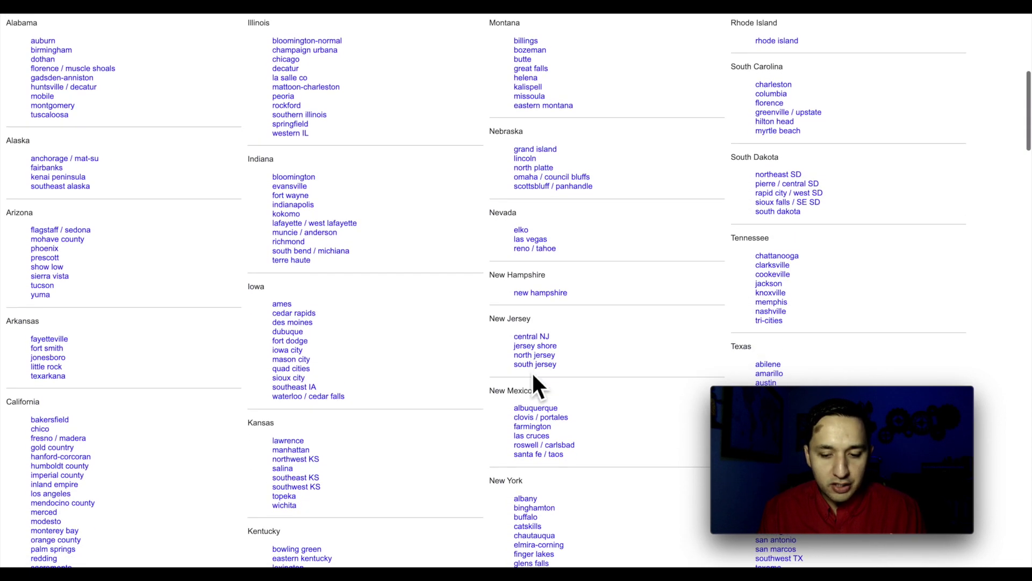
scroll(535, 385, "down", 3)
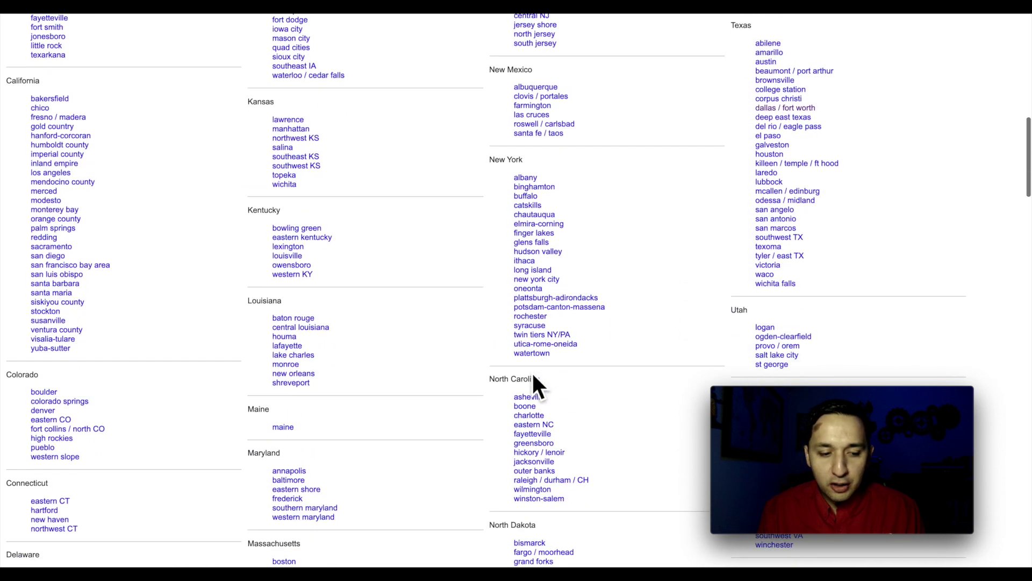
scroll(535, 385, "up", 2)
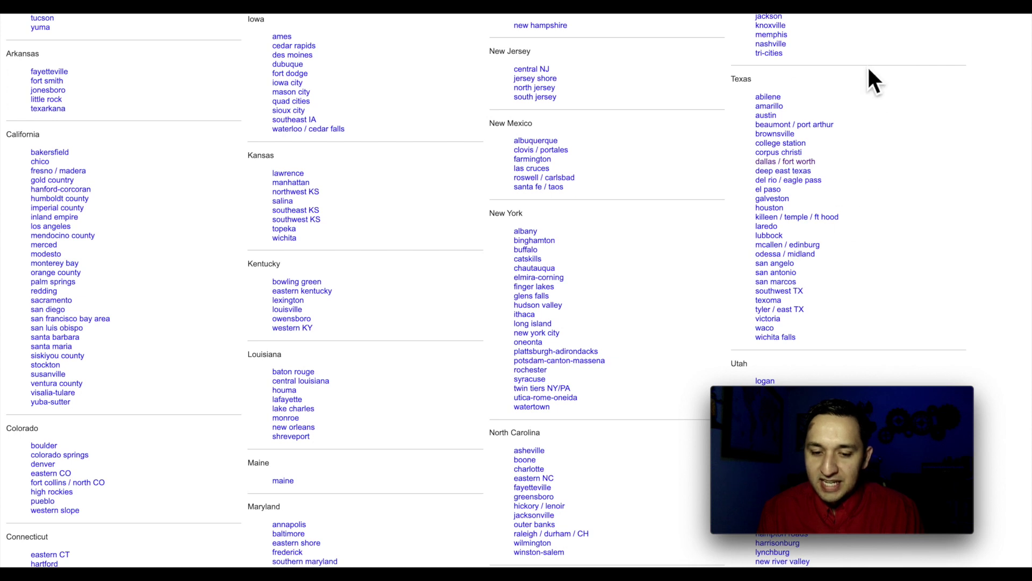
left_click(773, 163)
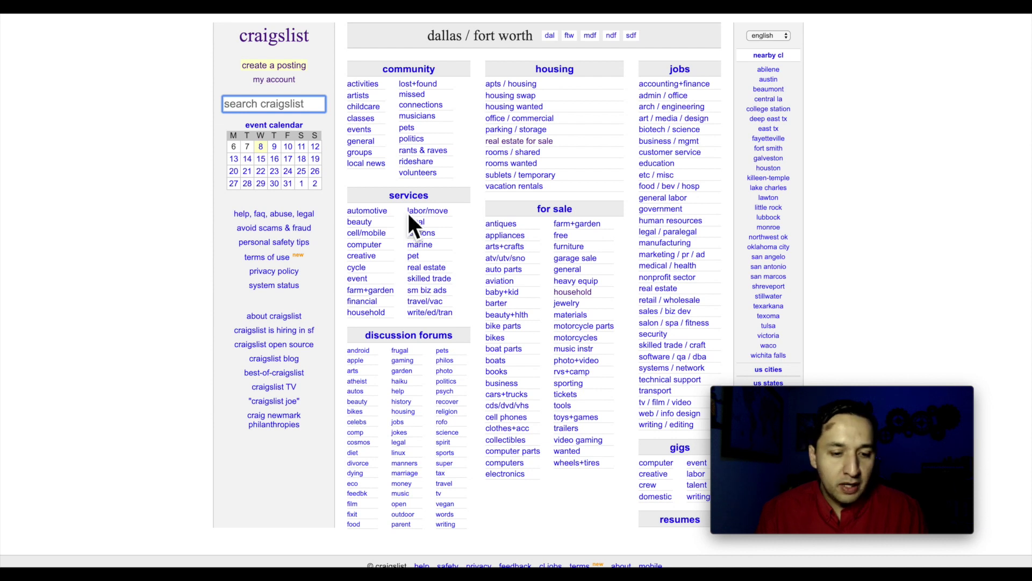
Create a posting for the Dallas location as housing offered, in the real estate - by broker category.
left_click(263, 66)
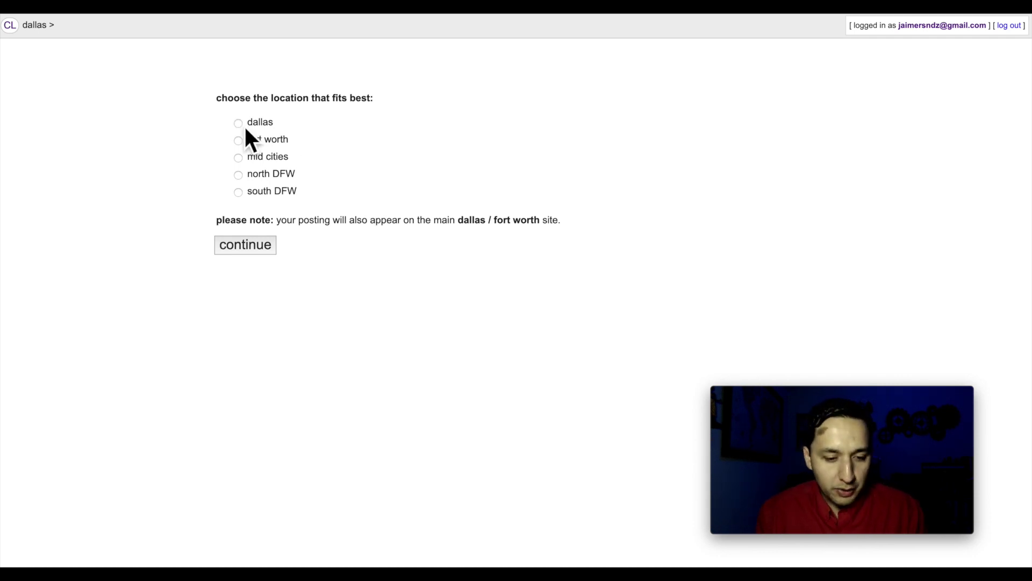
left_click(246, 244)
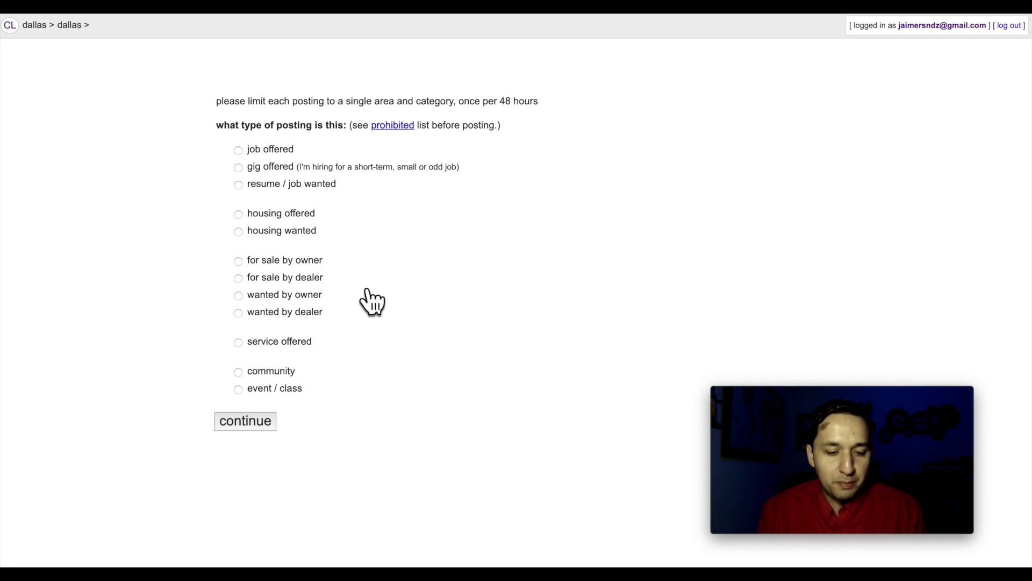
left_click(243, 218)
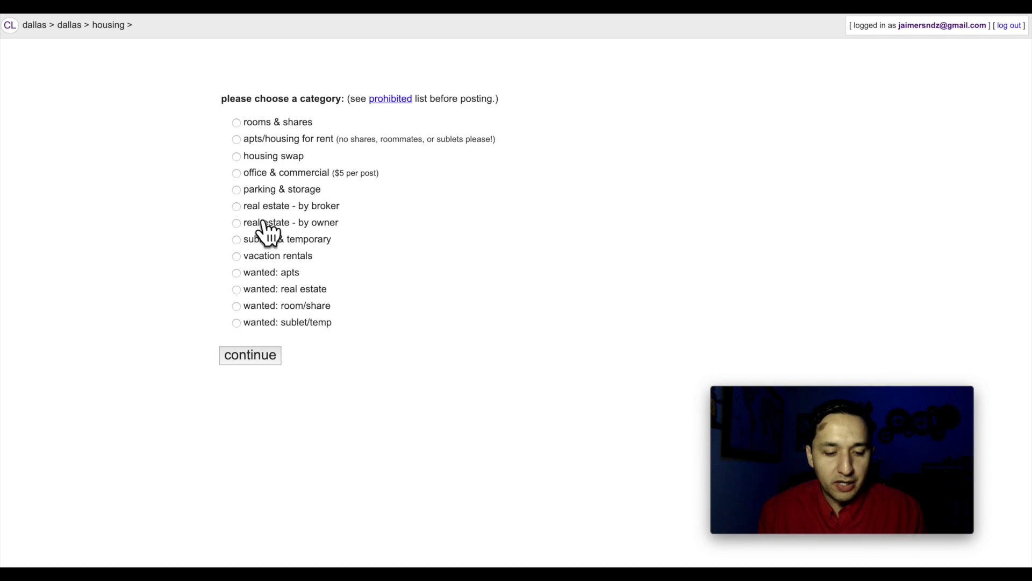
left_click(239, 211)
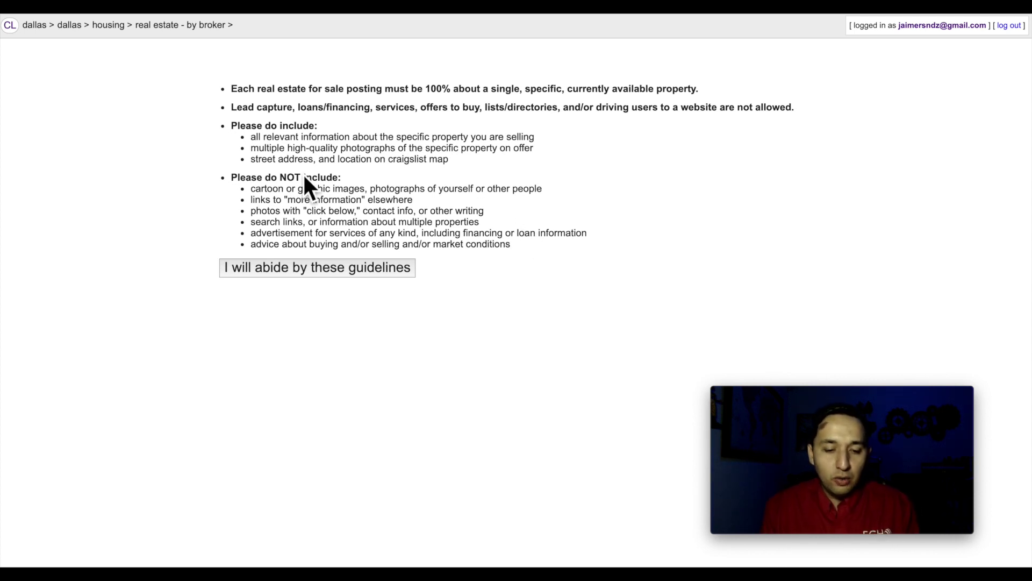
Review the guidelines on what a real estate posting may and may not include, and agree to abide by them.
left_click_drag(304, 220, 366, 221)
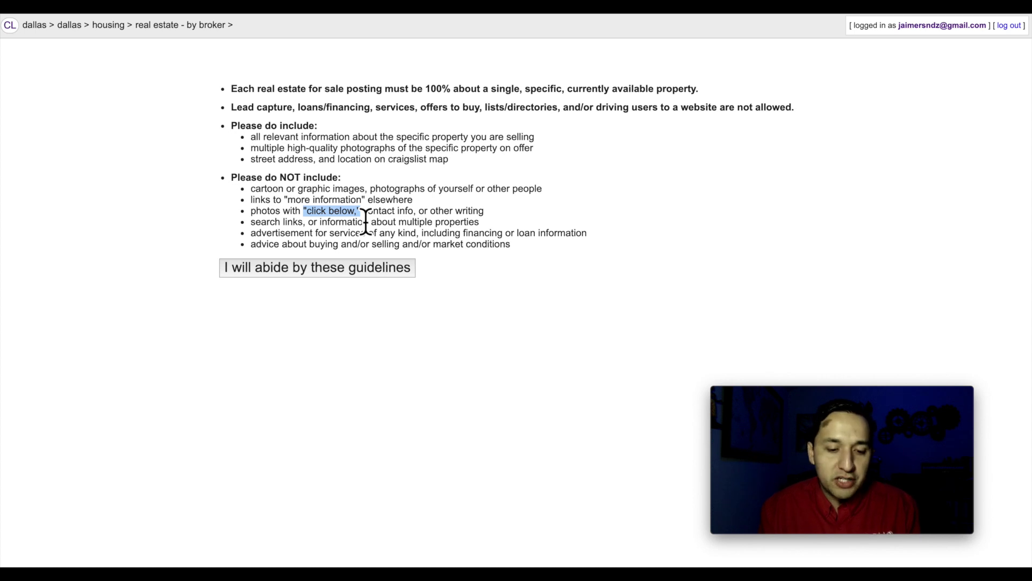
left_click(294, 210)
left_click_drag(287, 210, 371, 210)
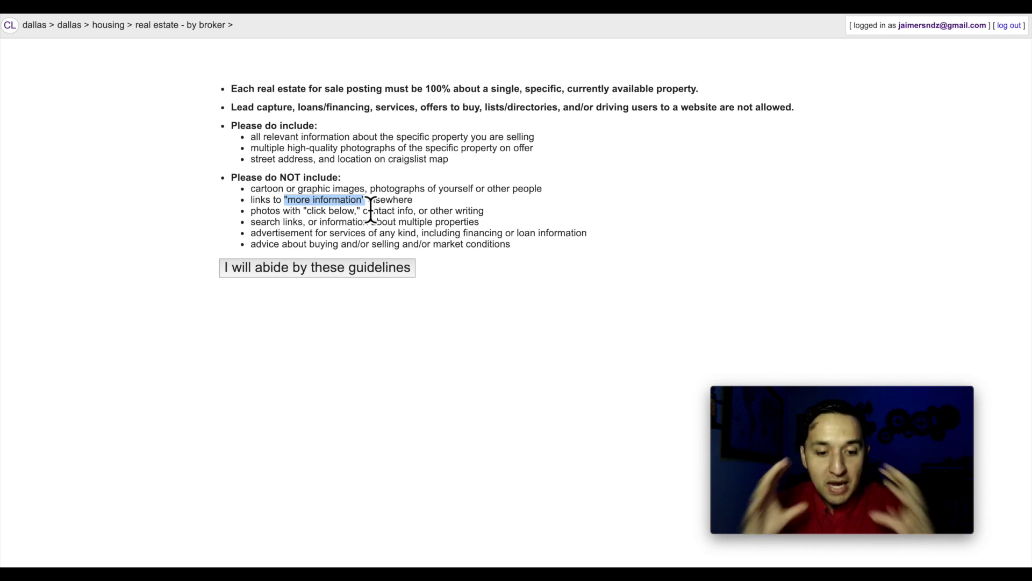
left_click_drag(248, 138, 559, 150)
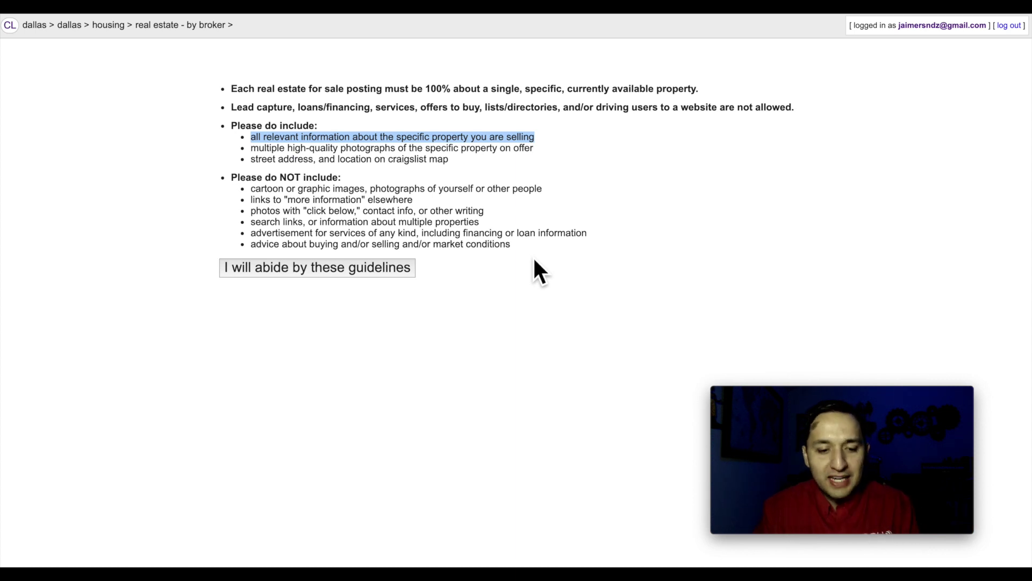
left_click(254, 74)
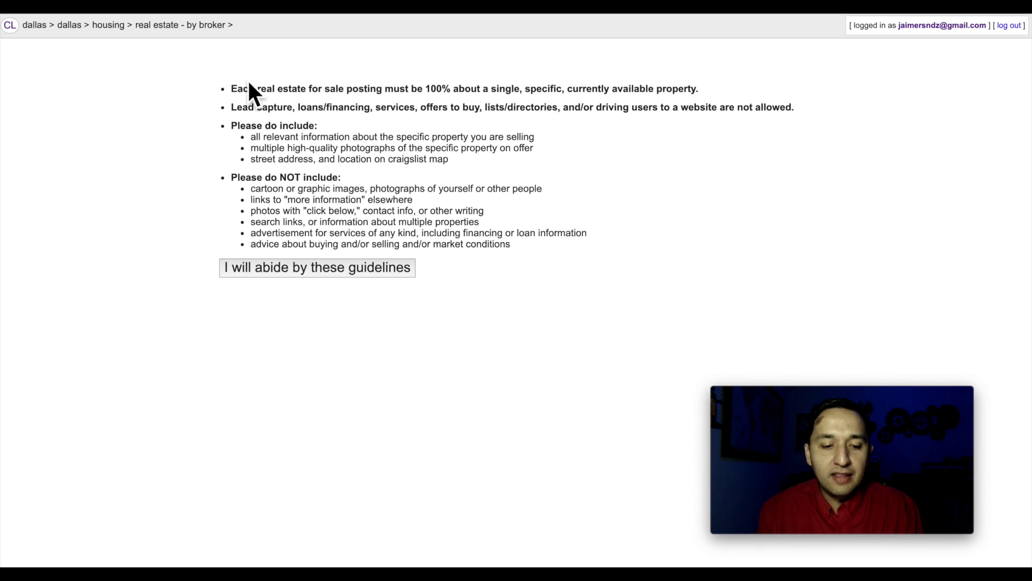
triple_click(247, 89)
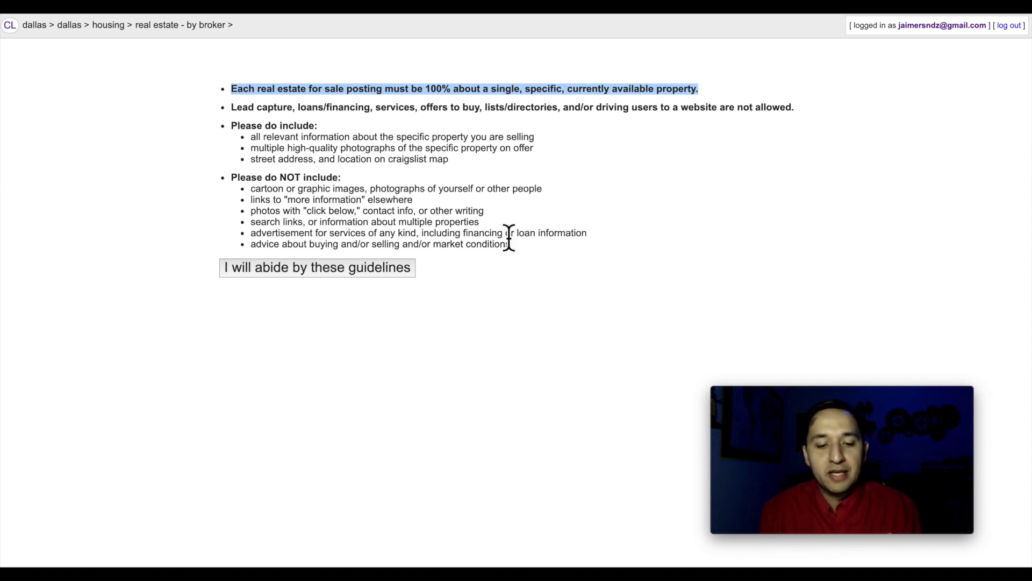
left_click_drag(540, 253, 236, 240)
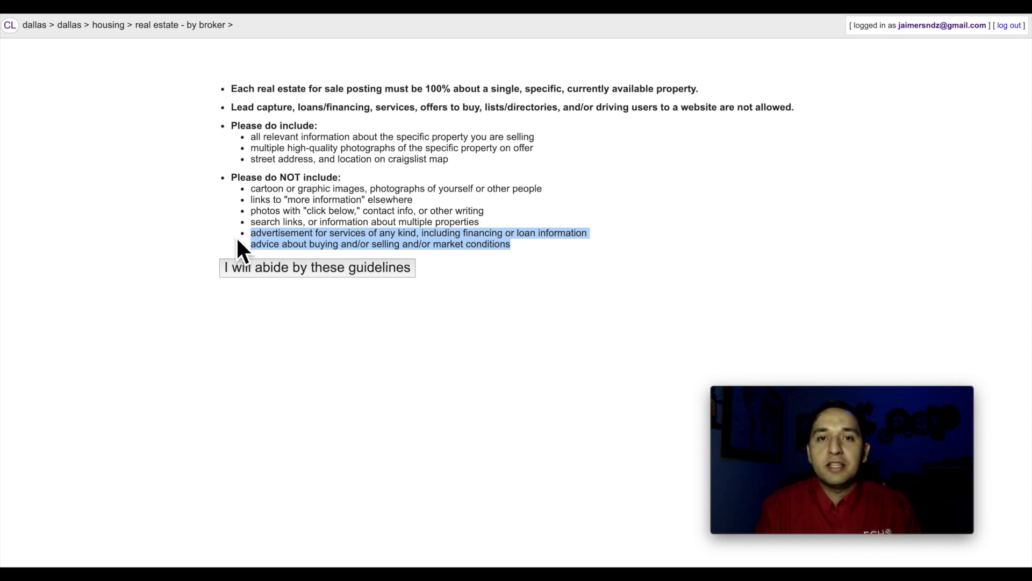
left_click(329, 311)
left_click(304, 273)
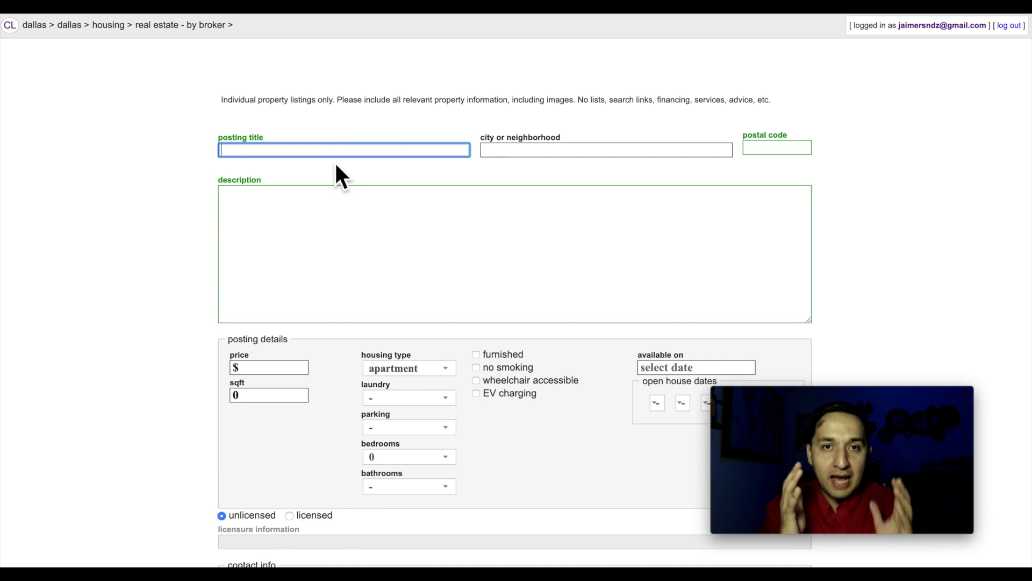
Enter the posting title "STOP - Charming Home In Hot Irving Market".
type("STOP - Charm")
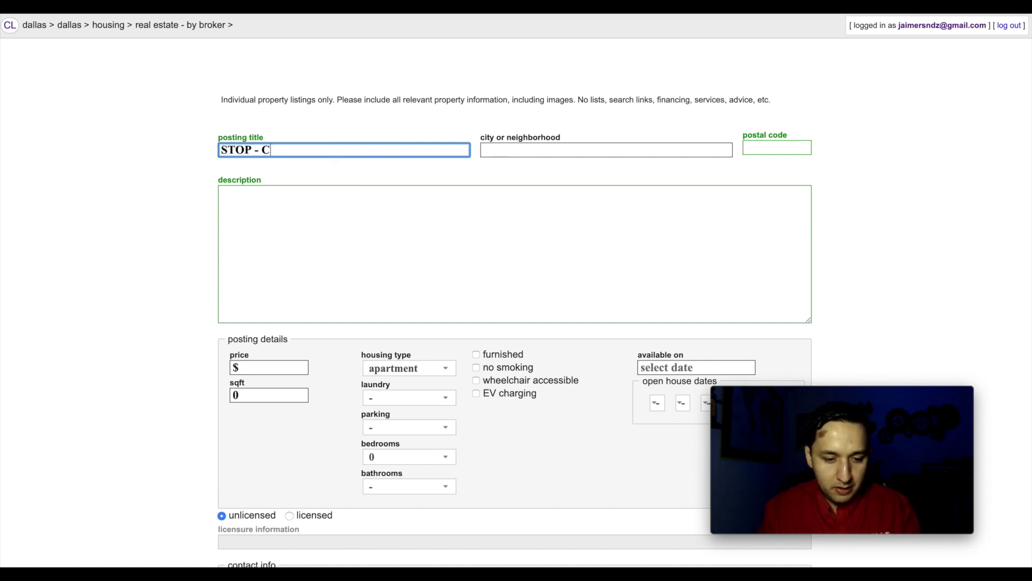
key("BackSpace")
key("BackSpace")
key("BackSpace")
key("BackSpace")
type("Ha")
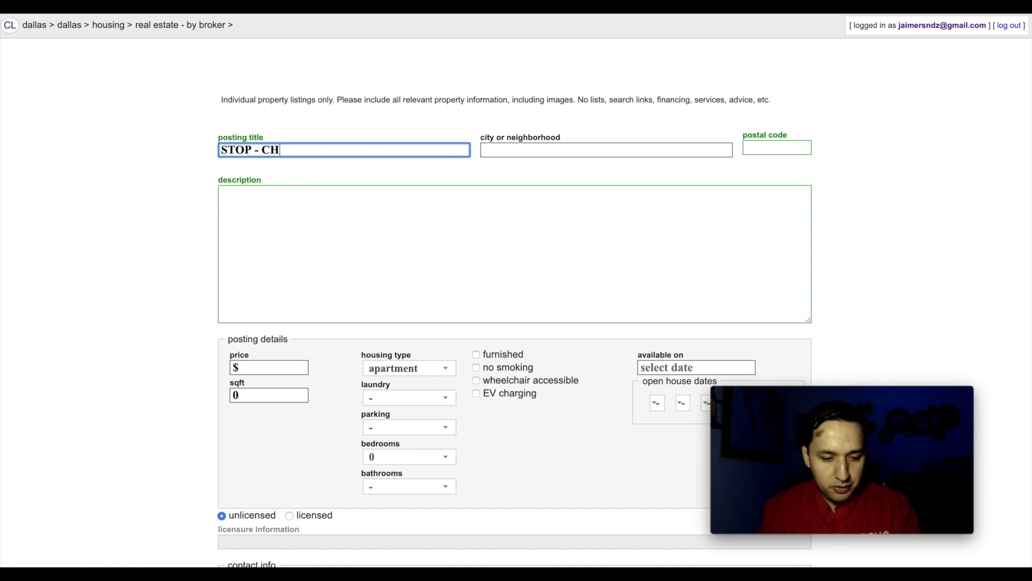
key("BackSpace")
key("BackSpace")
type("harming ")
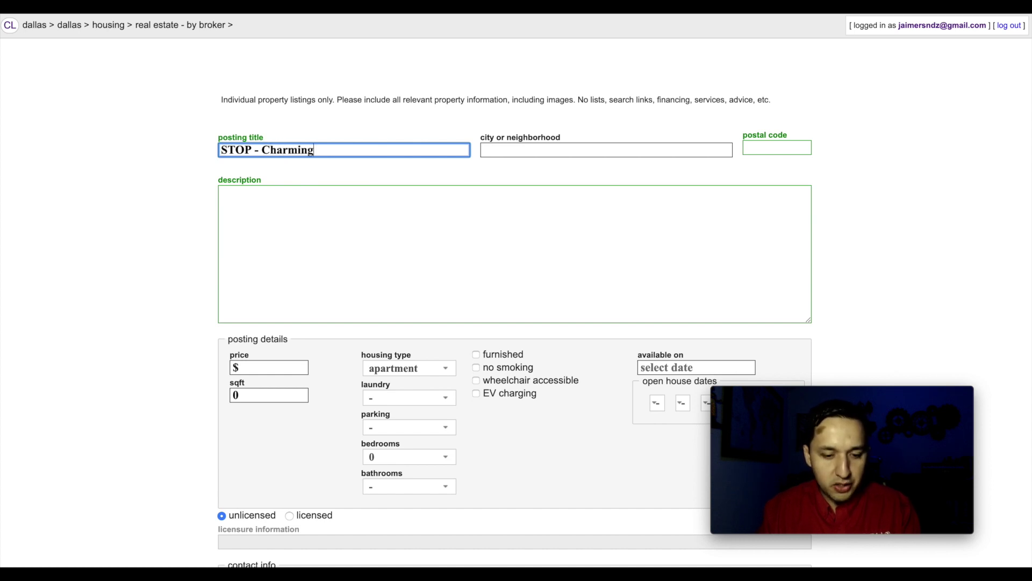
type("Hhome")
key("BackSpace")
key("BackSpace")
key("BackSpace")
key("BackSpace")
type("home")
key("BackSpace")
key("BackSpace")
key("BackSpace")
key("BackSpace")
key("BackSpace")
type("Home ")
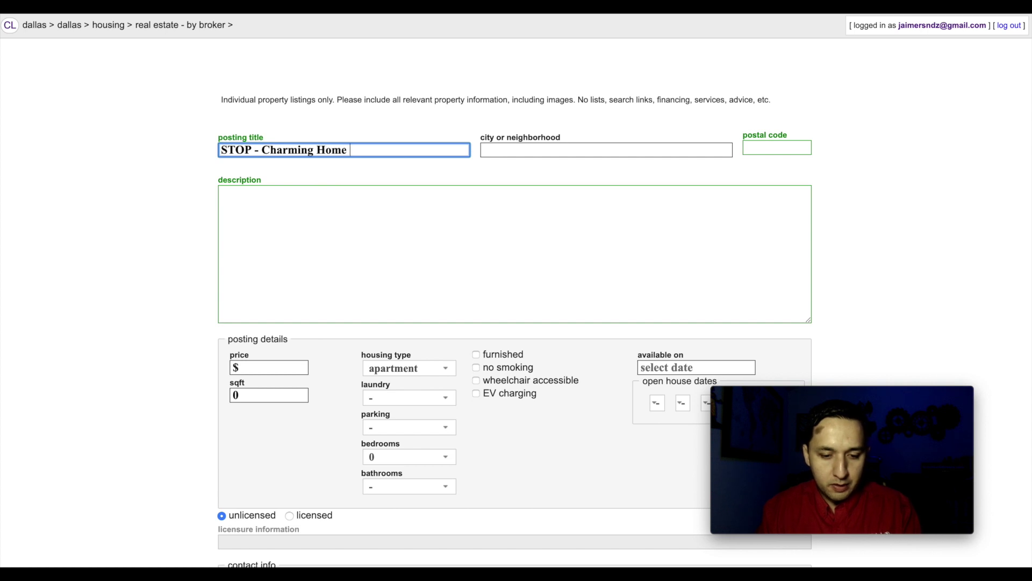
type("In HoT")
key("BackSpace")
type("t ")
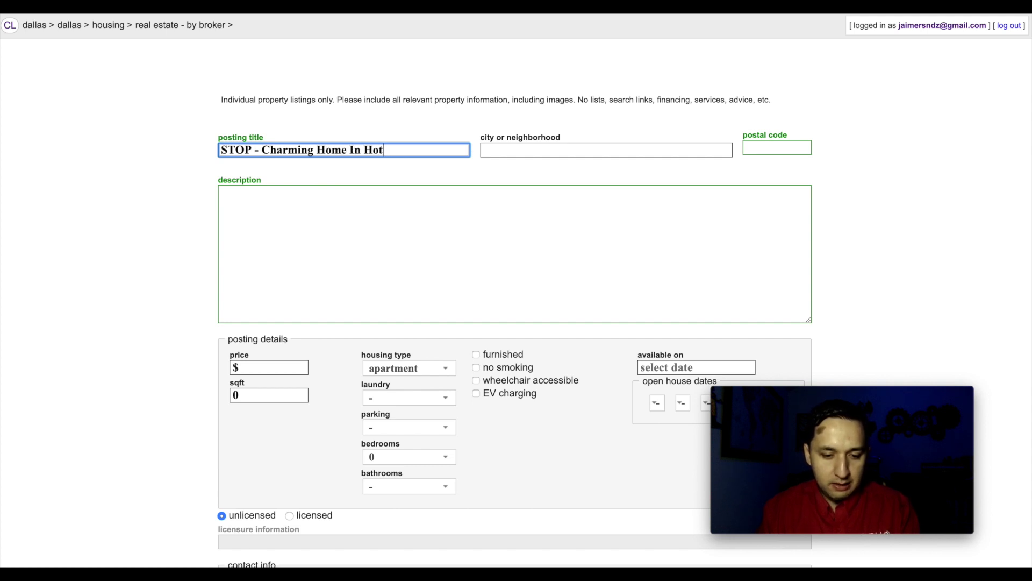
type("IR")
key("BackSpace")
key("BackSpace")
key("BackSpace")
key("BackSpace")
type("ving Market")
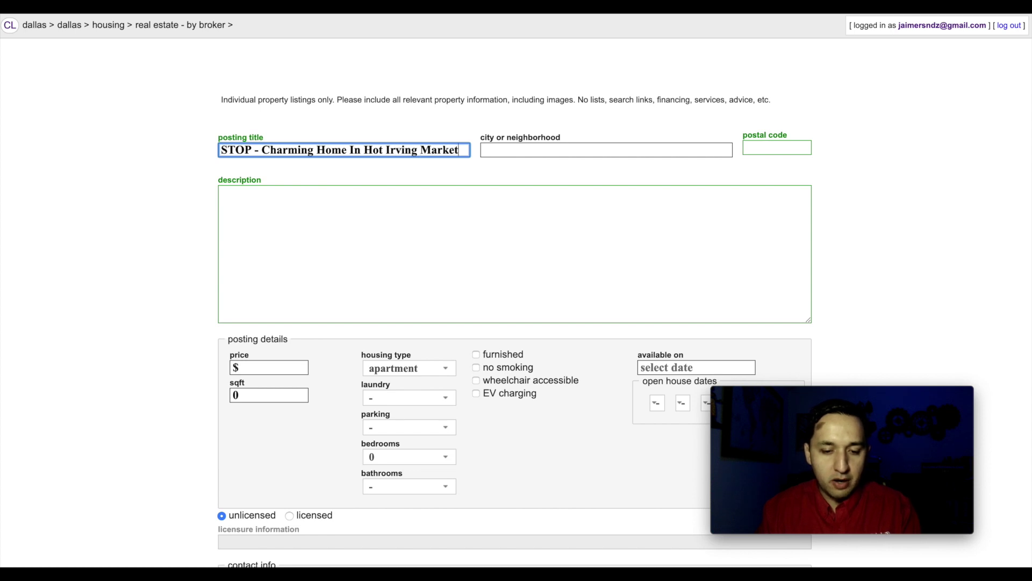
Replace the posting title's text after "STOP - " with "4bd / 3 bth/ 2 Car - LARGE Home".
left_click(252, 156)
left_click_drag(262, 152, 466, 156)
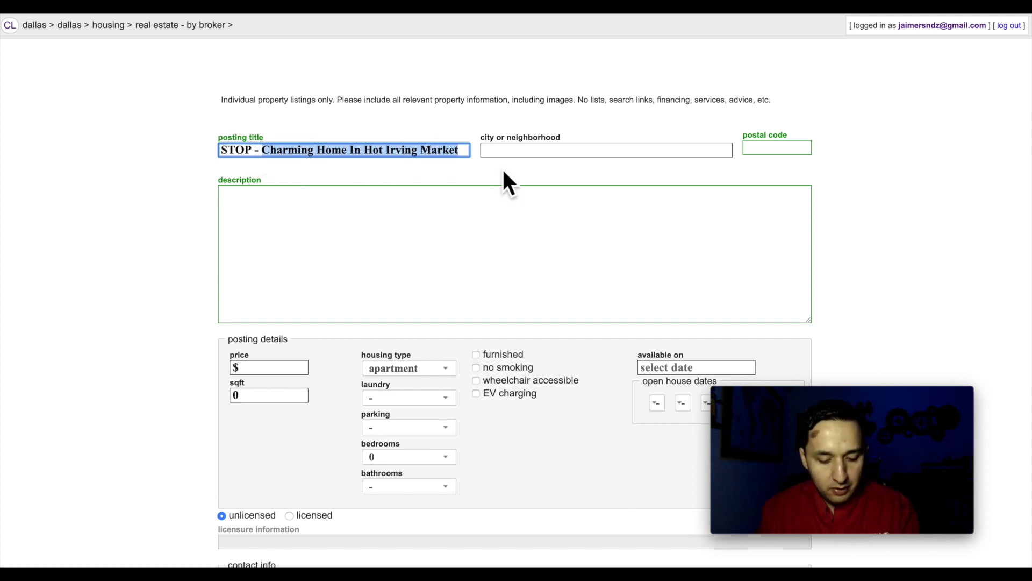
type("4bd")
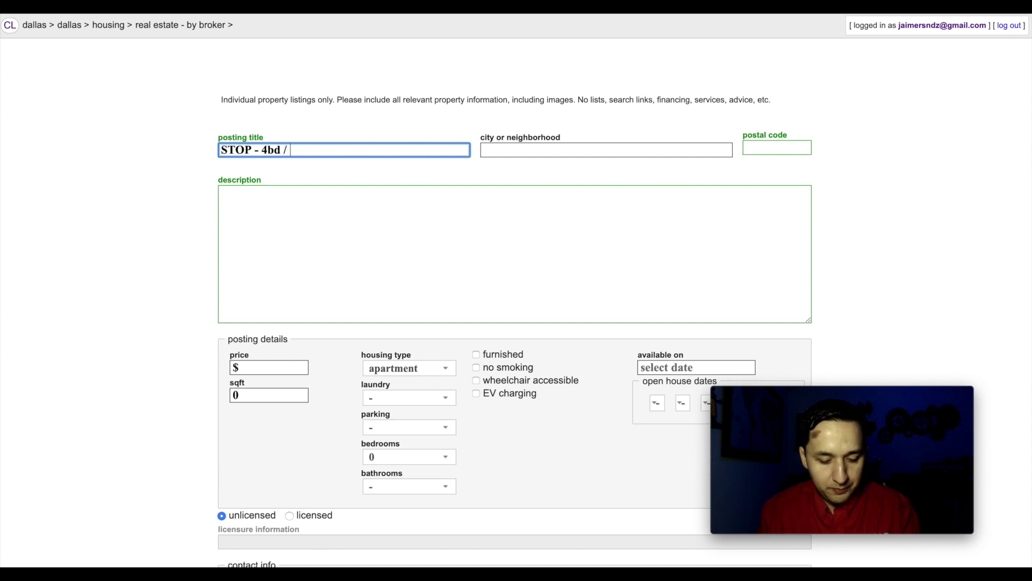
type(" / bt")
key("BackSpace")
key("BackSpace")
type("3 bth/ 2 Car -")
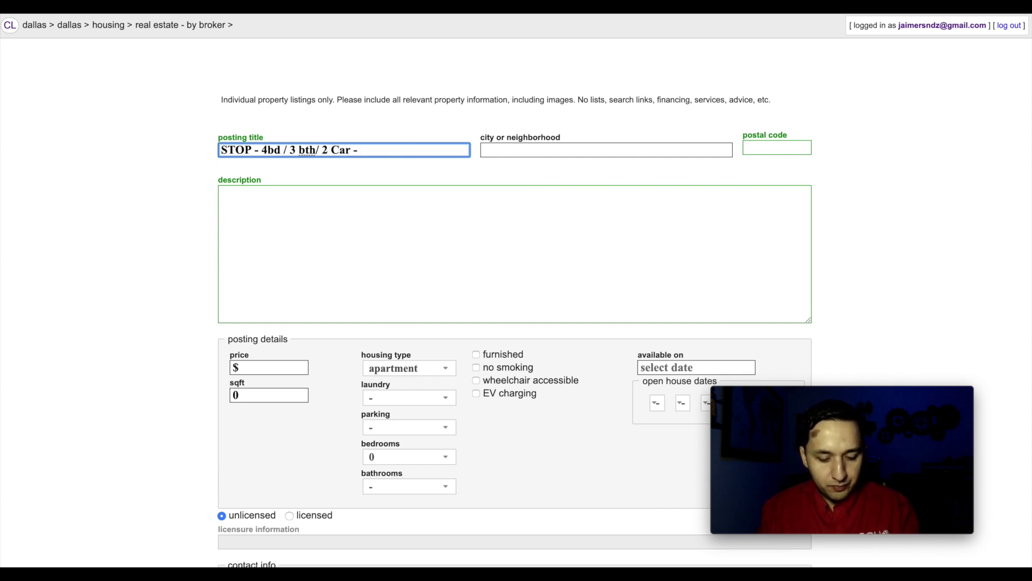
type(" LARGE")
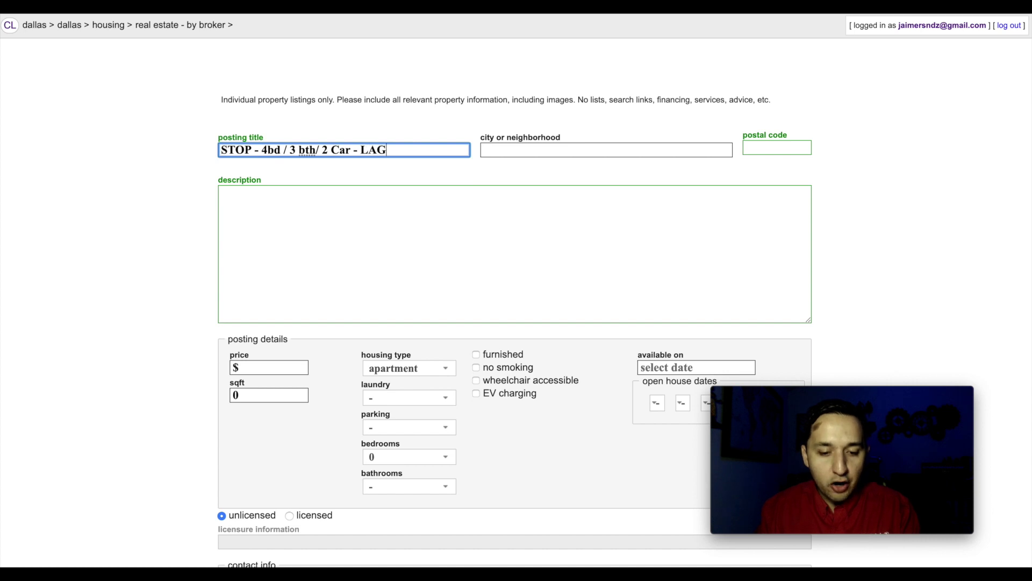
type(" Hoo")
key("BackSpace")
type("me")
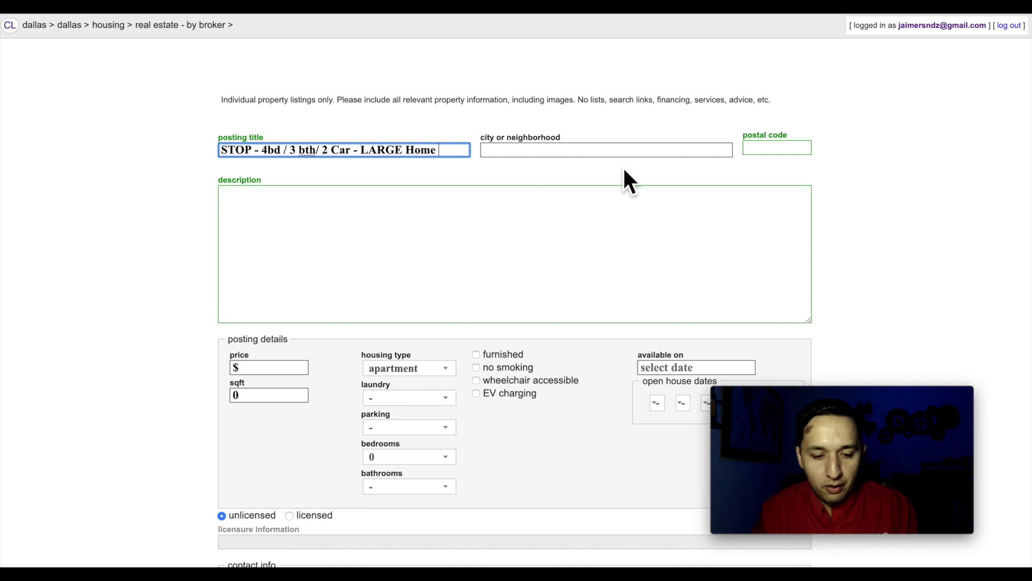
triple_click(377, 156)
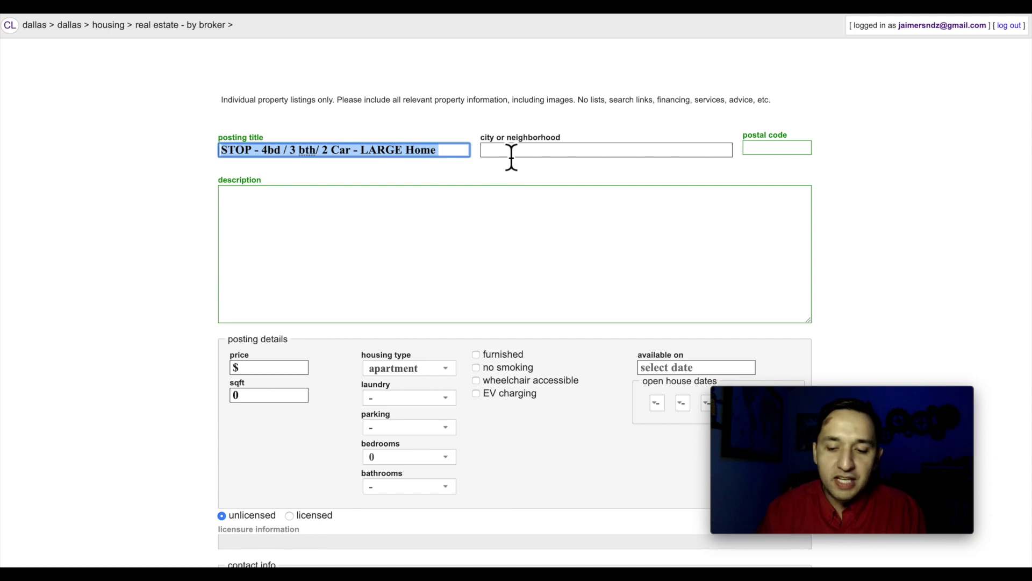
Set the posting's postal code to 76036 and its city or neighborhood to Crowley.
left_click(763, 156)
type("73606")
left_click(661, 240)
left_click(768, 151)
double_click(771, 154)
type("76036")
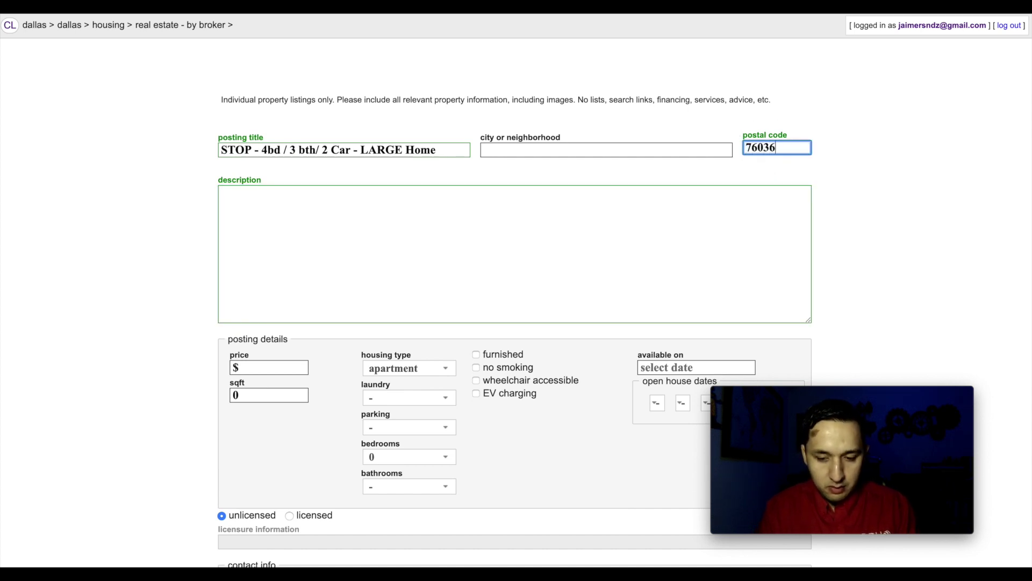
left_click(673, 239)
left_click(590, 152)
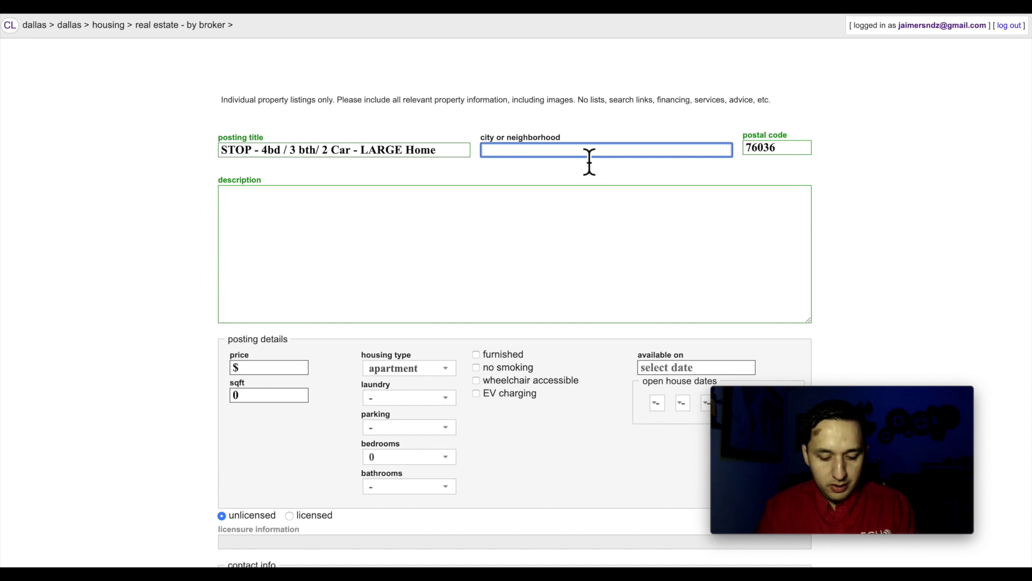
type("Crowley")
Fill the description with the notes from "Catchy Description" to "FREE Method - Use Your Cell Phone Number", without a trailing space on the first line.
left_click(414, 222)
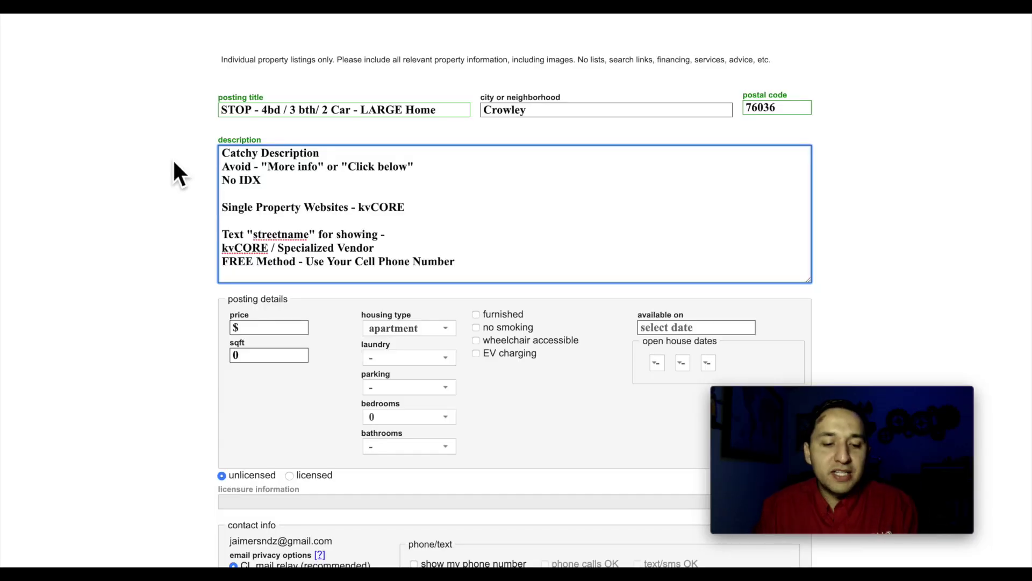
triple_click(243, 154)
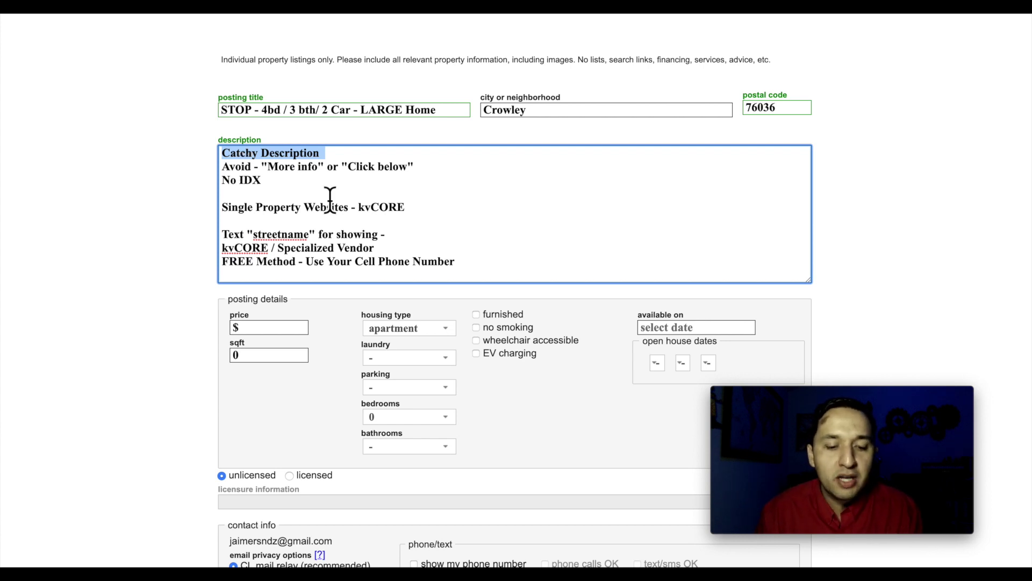
left_click(337, 159)
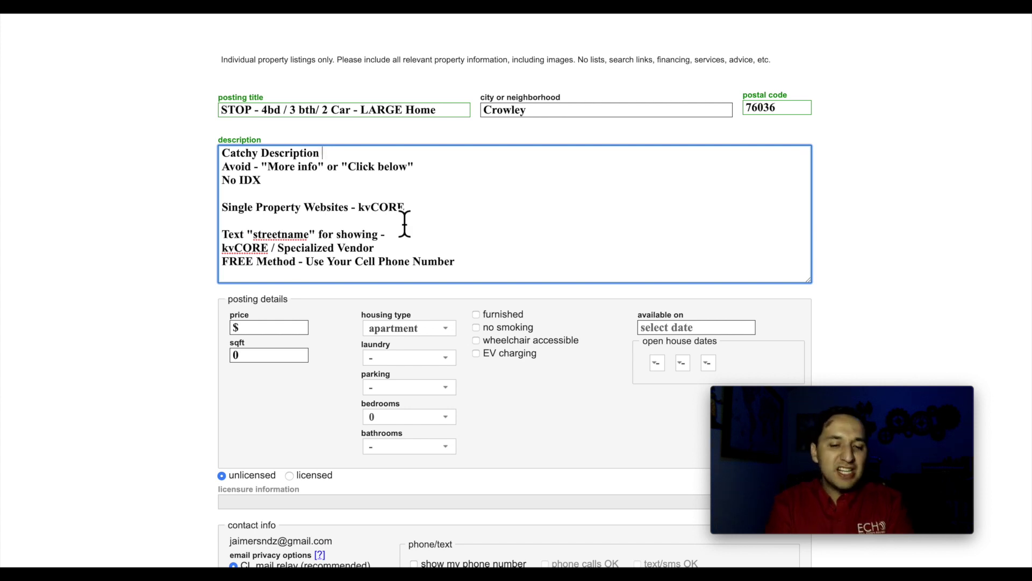
key("BackSpace")
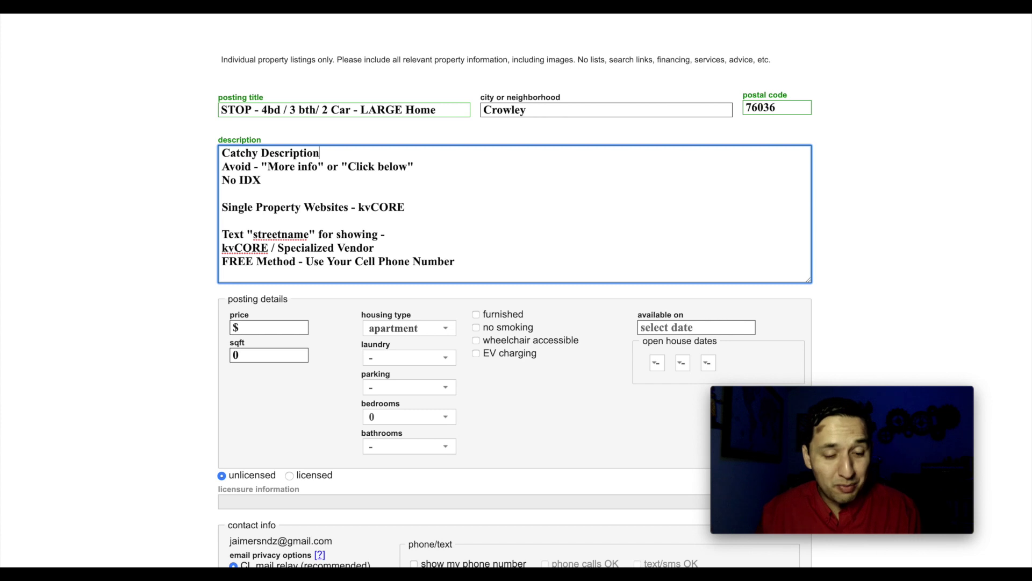
triple_click(275, 157)
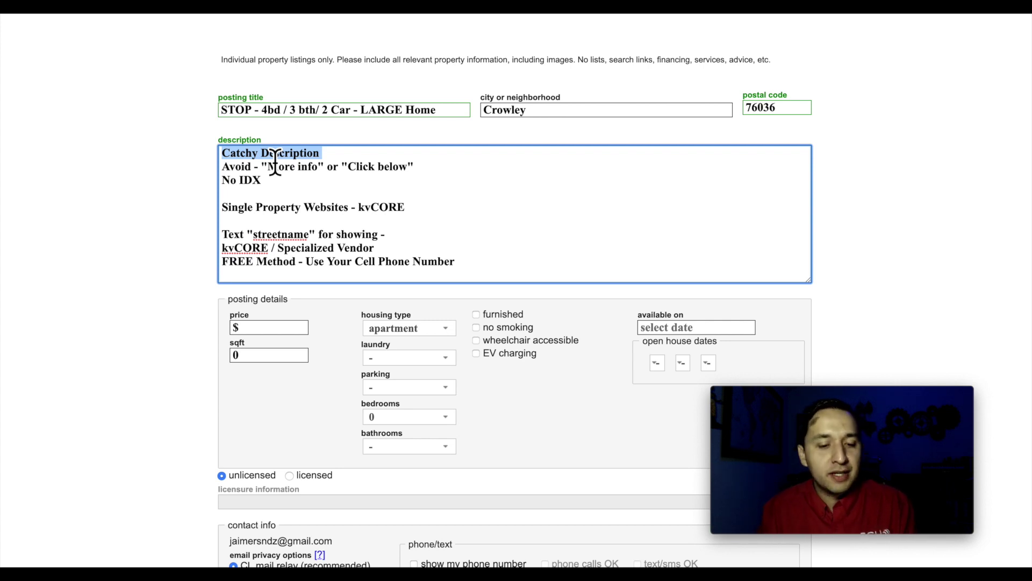
Review the description's notes on phrases to avoid, no IDX and single property websites against the individual-listings-only rule.
left_click(223, 166)
key("shift+End")
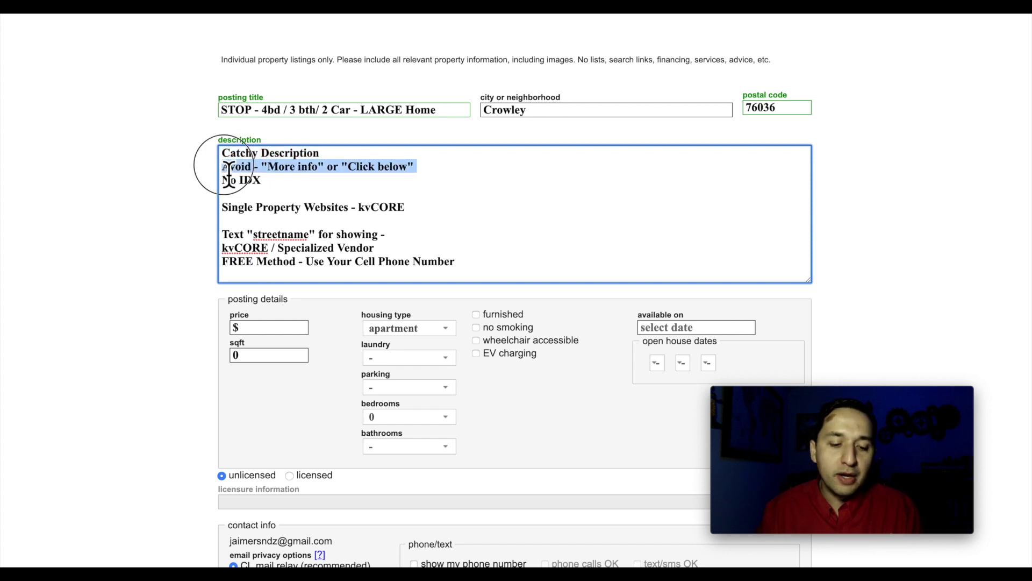
left_click(269, 168)
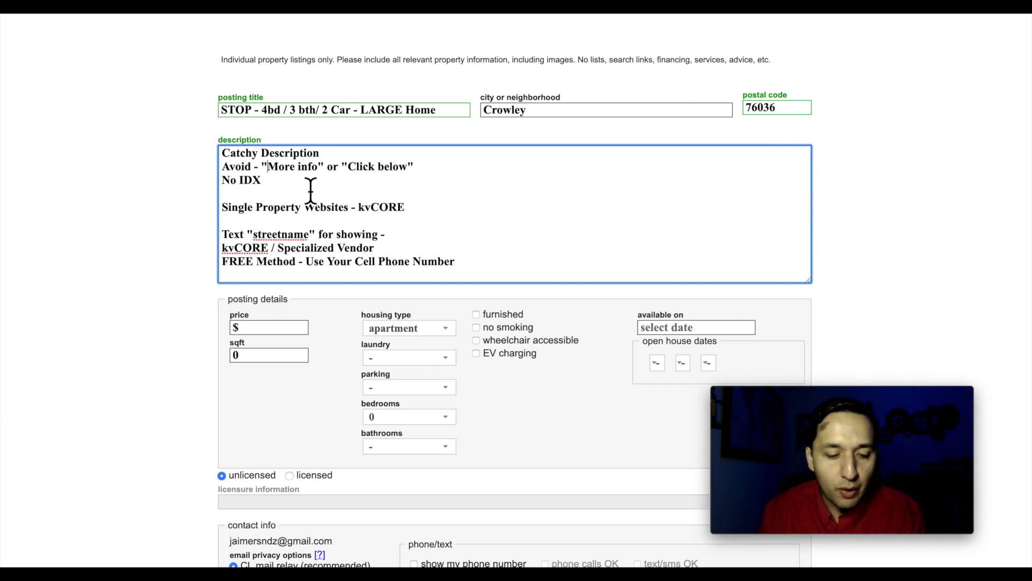
triple_click(242, 188)
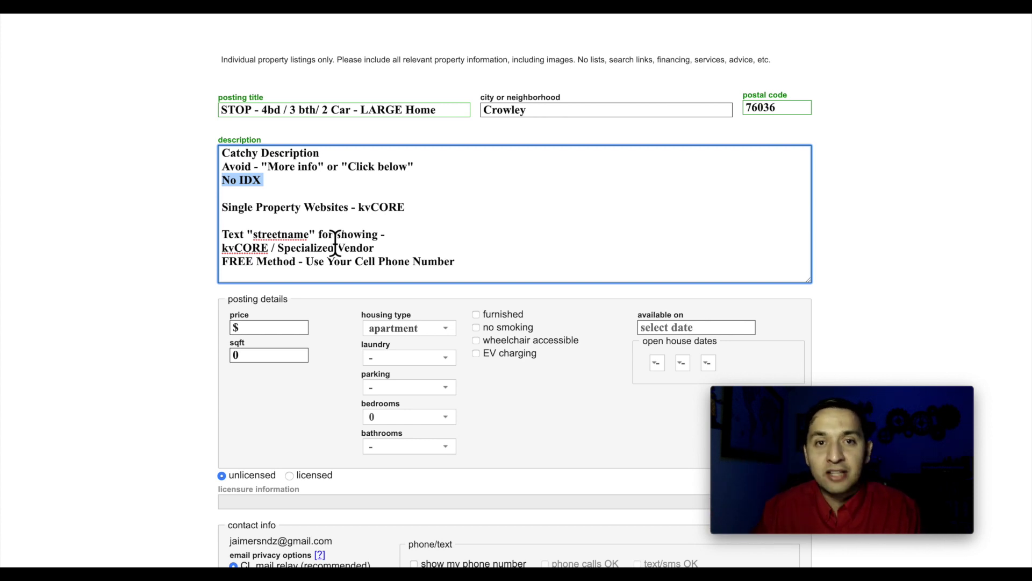
scroll(286, 226, "down", 1)
left_click(278, 199)
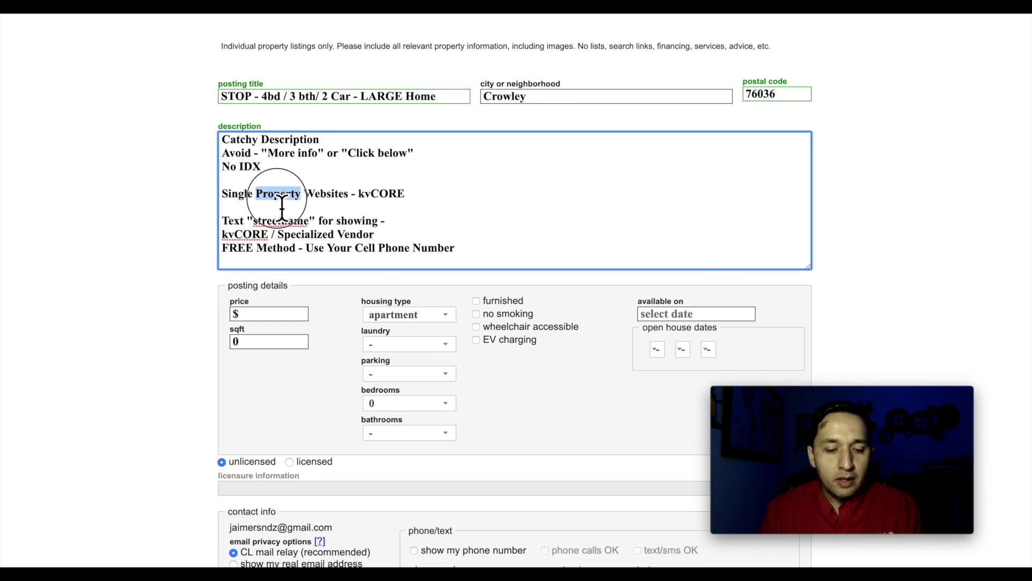
triple_click(223, 195)
left_click(329, 184)
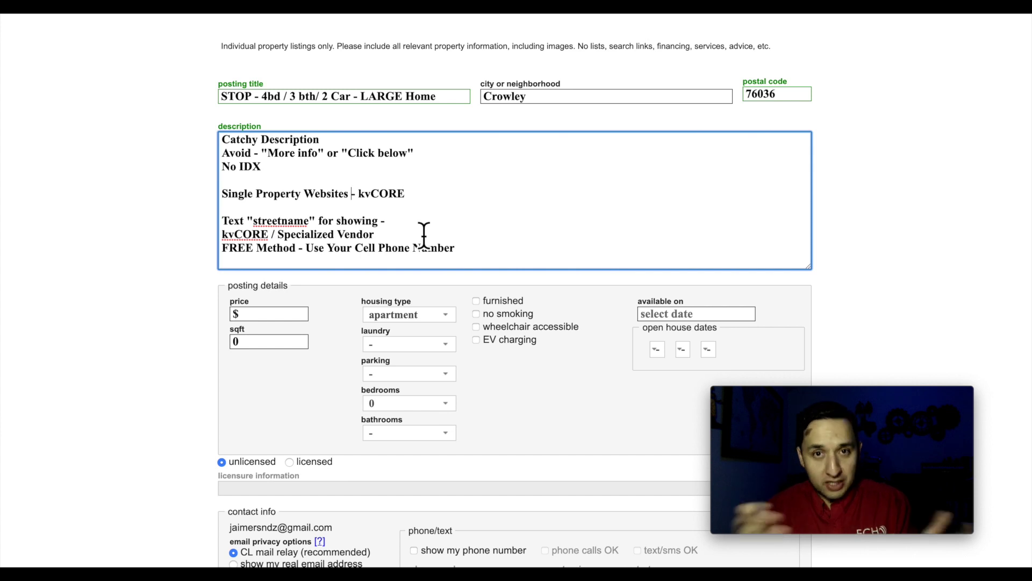
left_click_drag(221, 47, 316, 46)
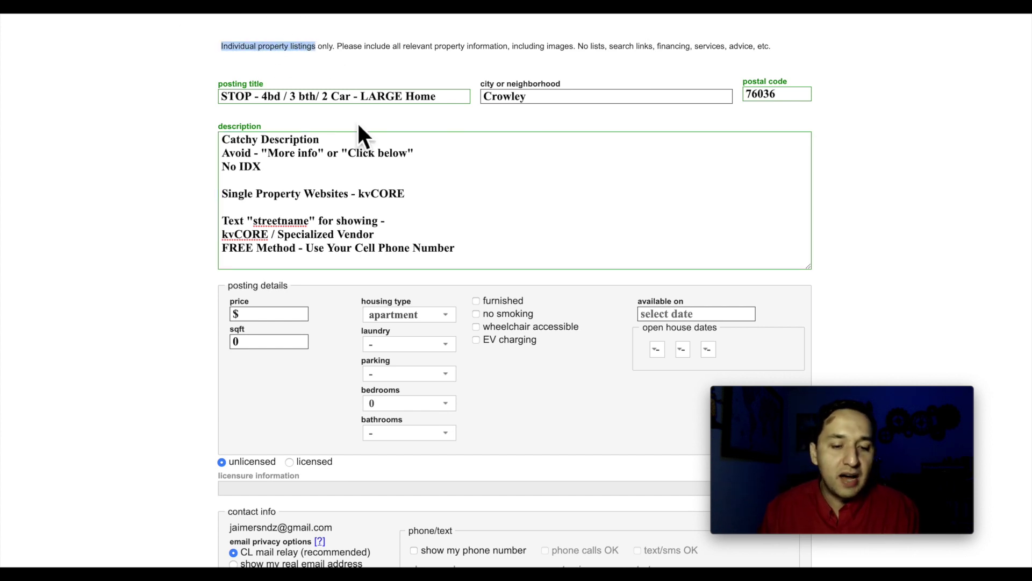
double_click(393, 196)
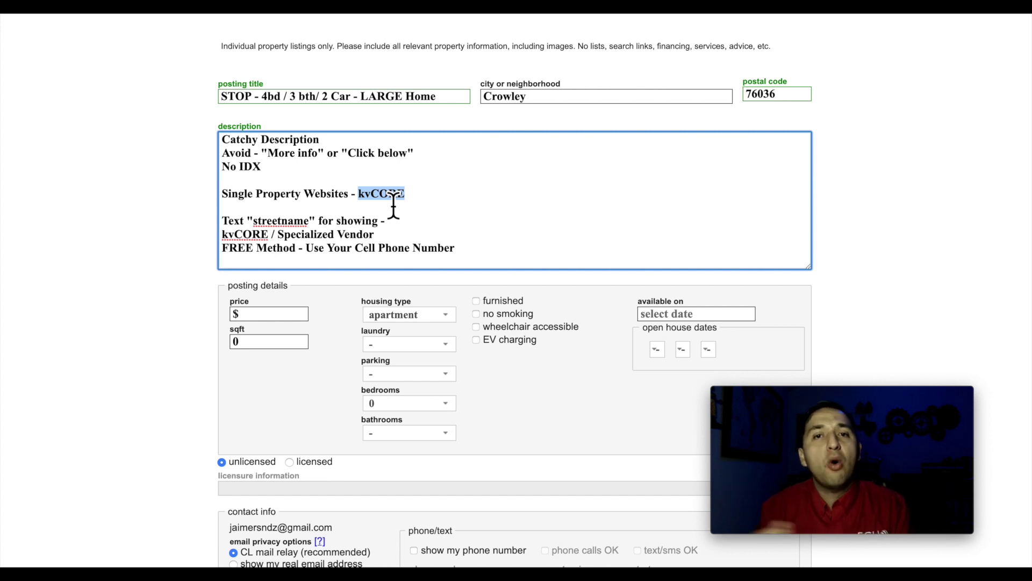
triple_click(272, 207)
left_click(364, 207)
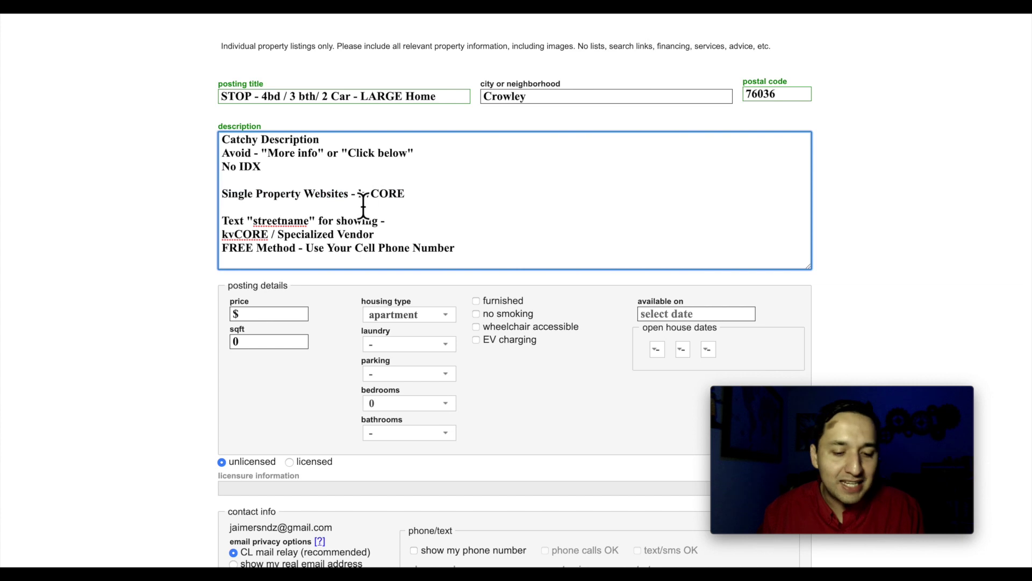
left_click_drag(347, 200, 229, 200)
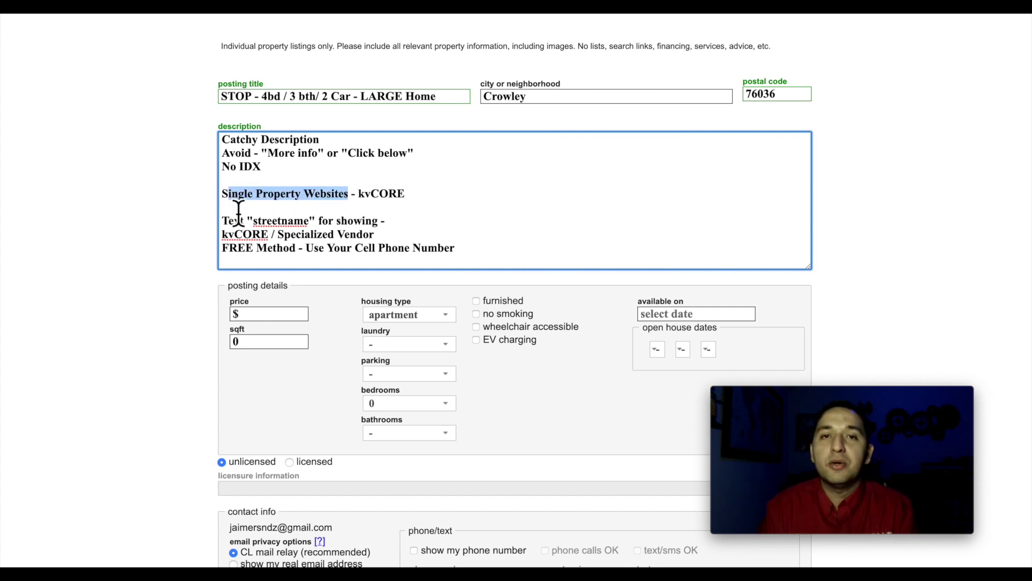
Examine the description's call-to-action line about texting "streetname" for a showing.
scroll(238, 211, "down", 1)
triple_click(262, 198)
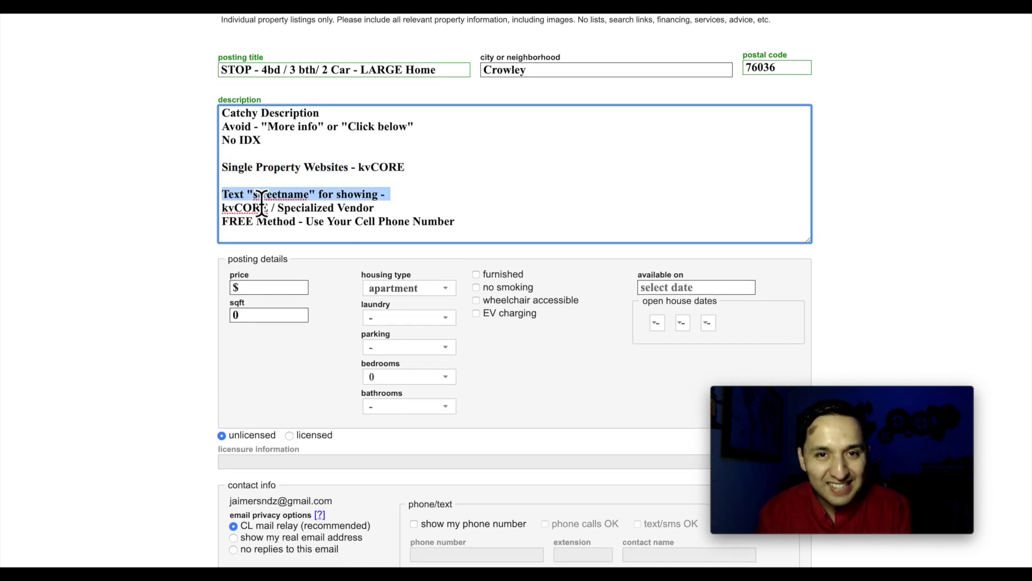
double_click(240, 209)
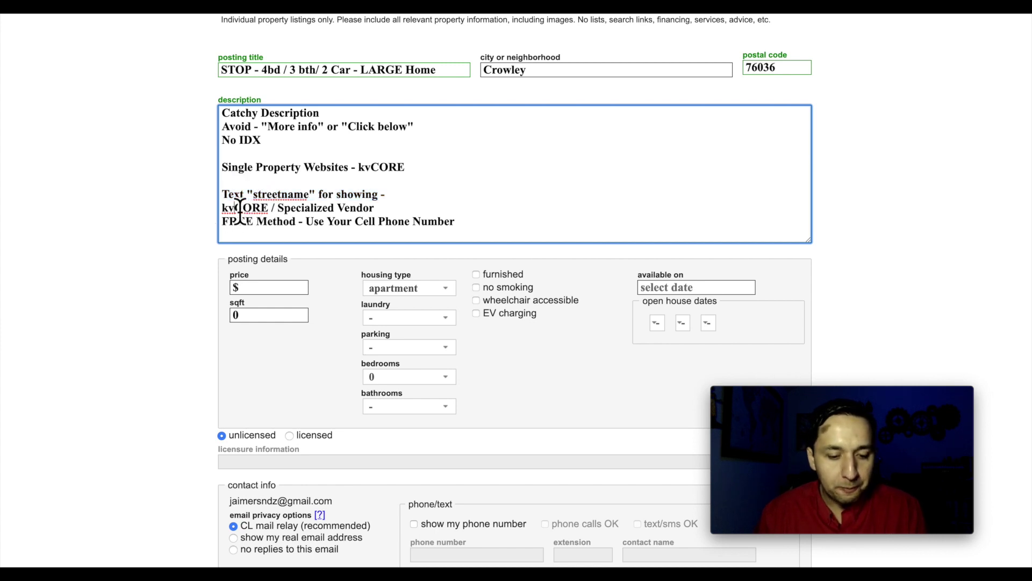
left_click_drag(473, 223, 201, 199)
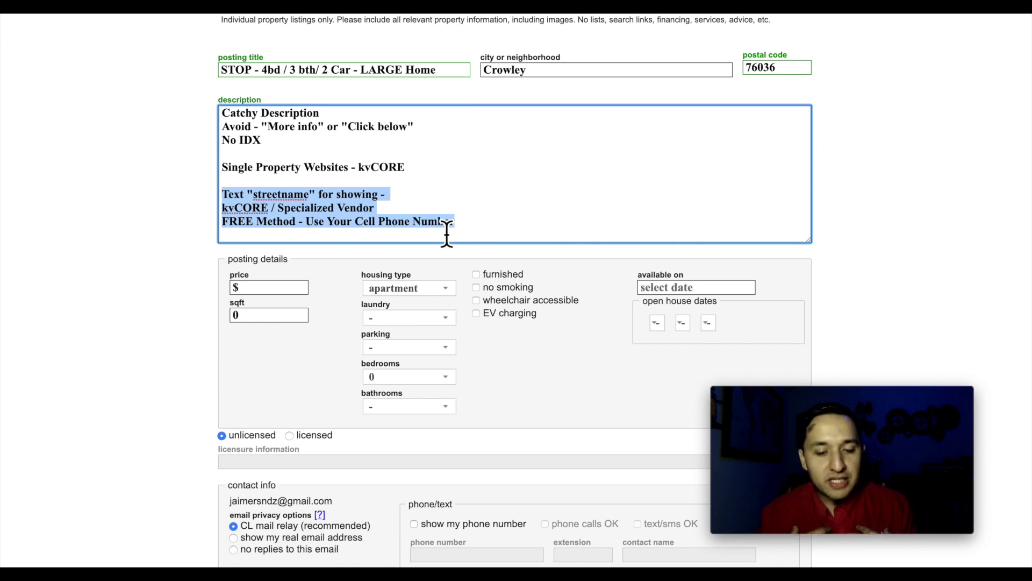
left_click(236, 207)
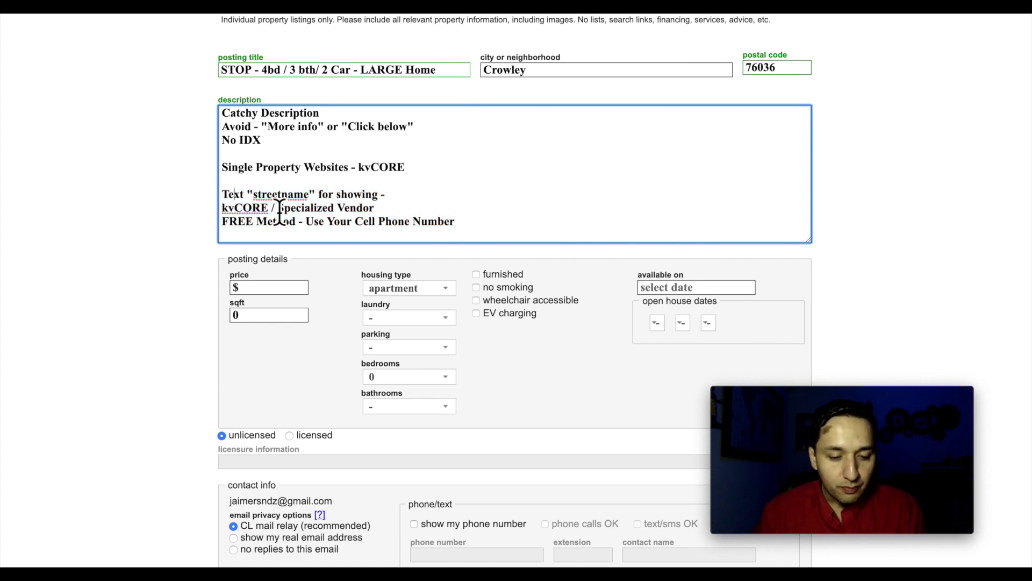
double_click(248, 194)
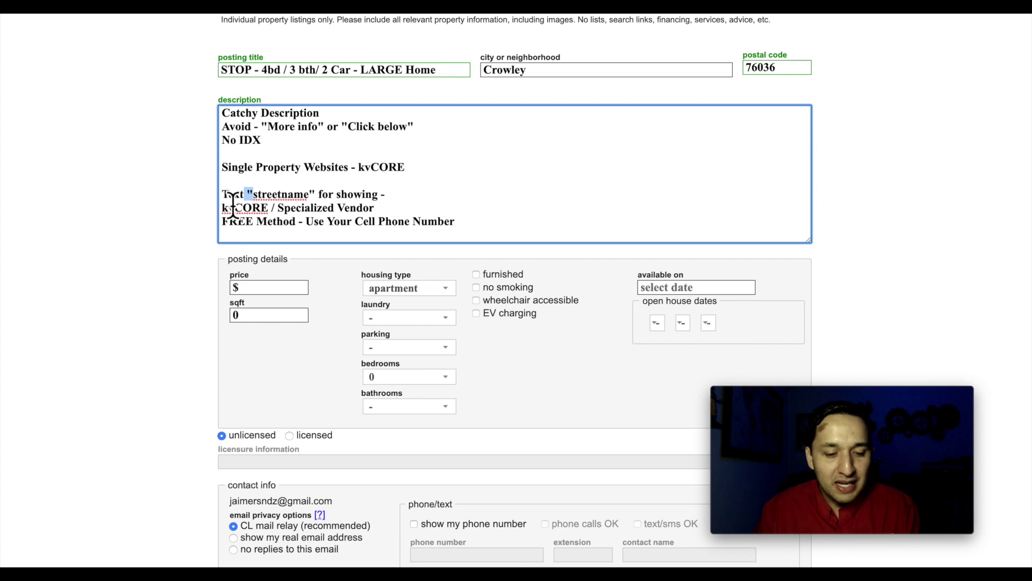
left_click_drag(255, 194, 311, 207)
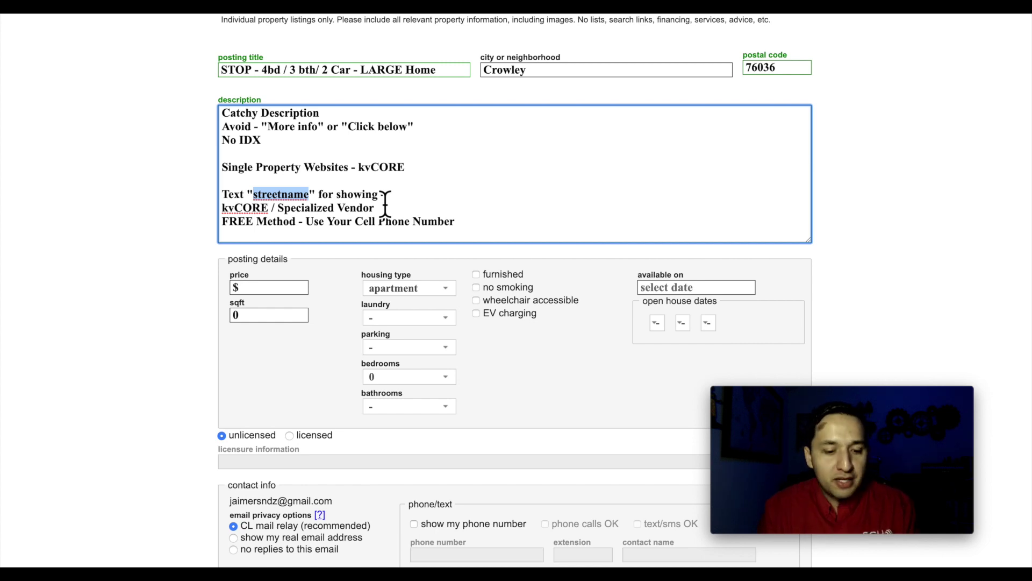
left_click_drag(221, 195, 288, 195)
triple_click(290, 195)
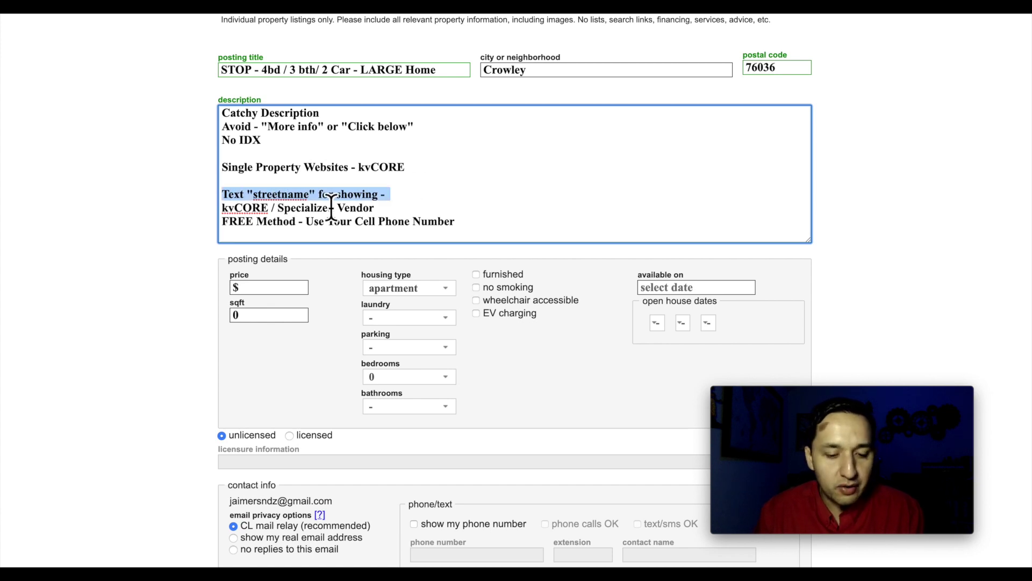
left_click(389, 196)
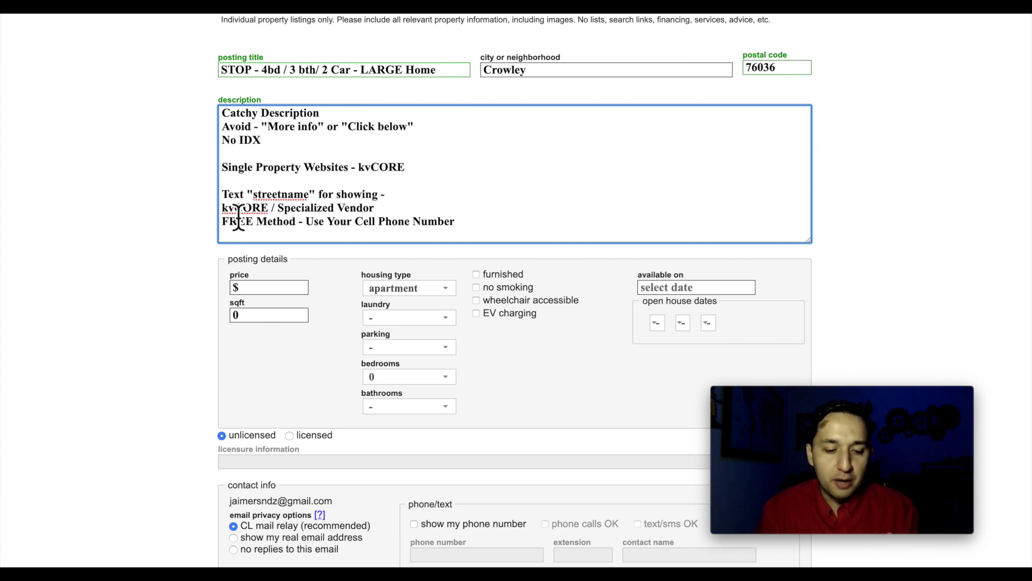
Examine the description's options for receiving texts, from kvCORE or a specialized vendor to the free cell phone method.
left_click_drag(222, 209, 391, 212)
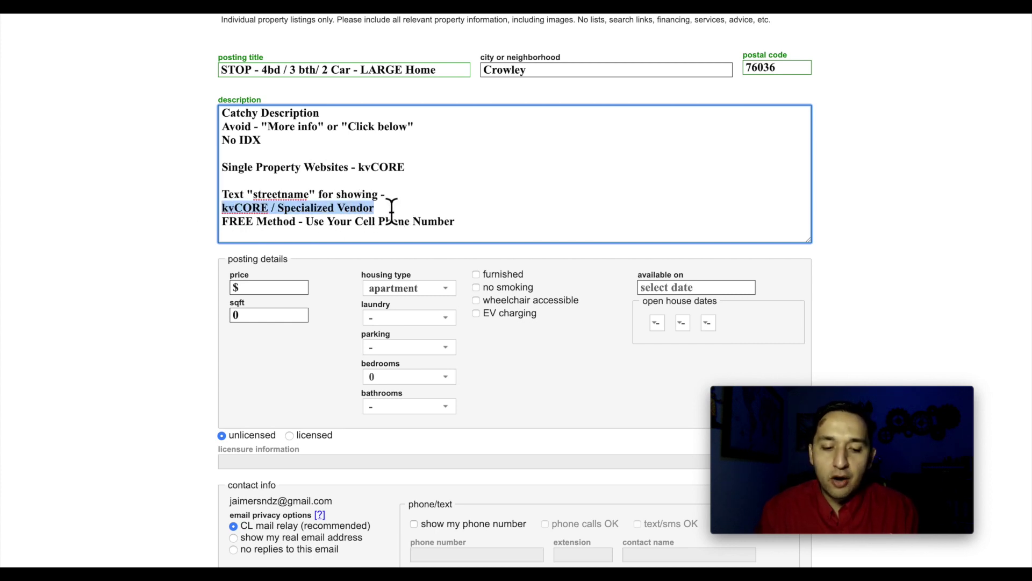
double_click(232, 210)
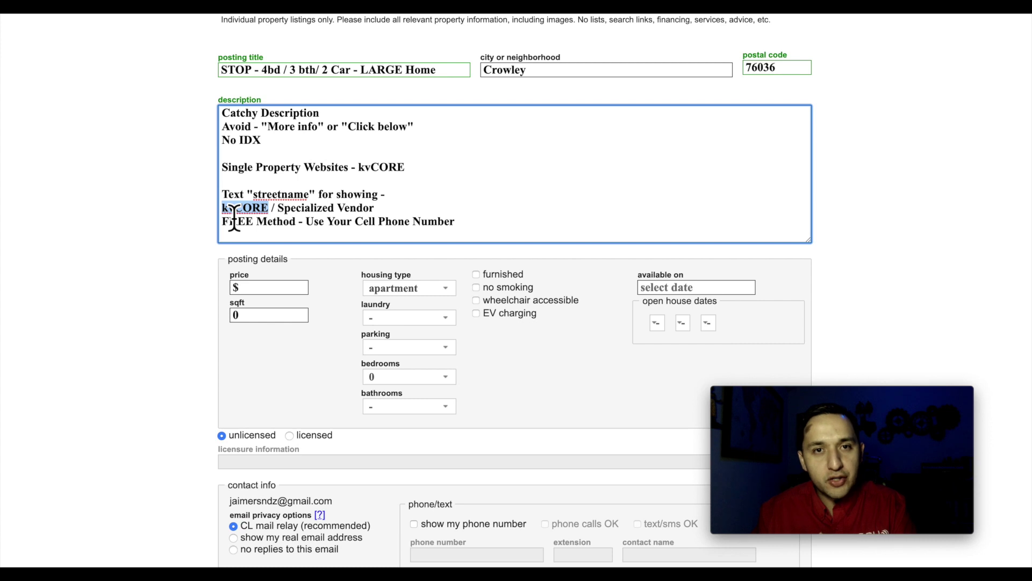
left_click(284, 205)
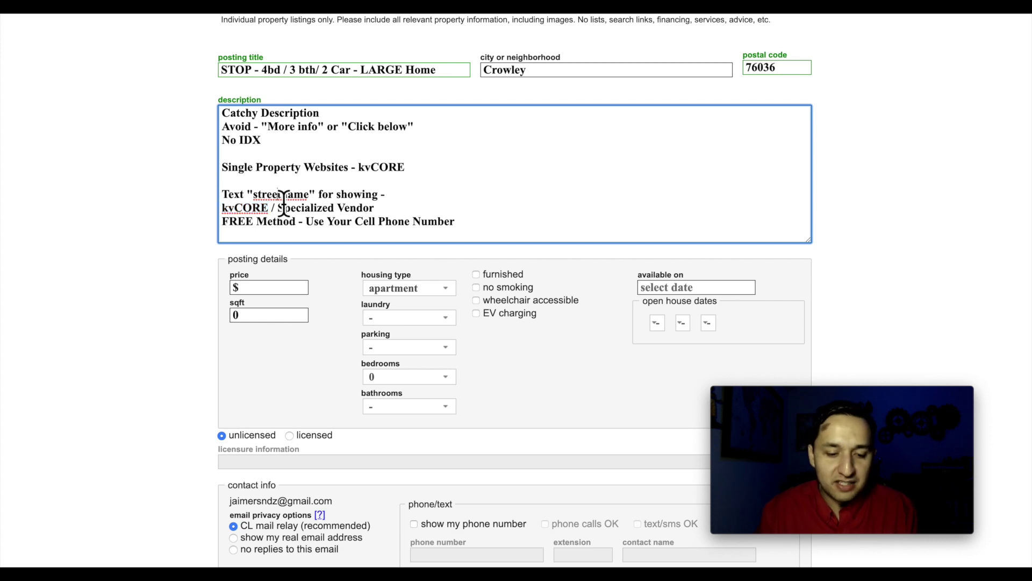
triple_click(242, 212)
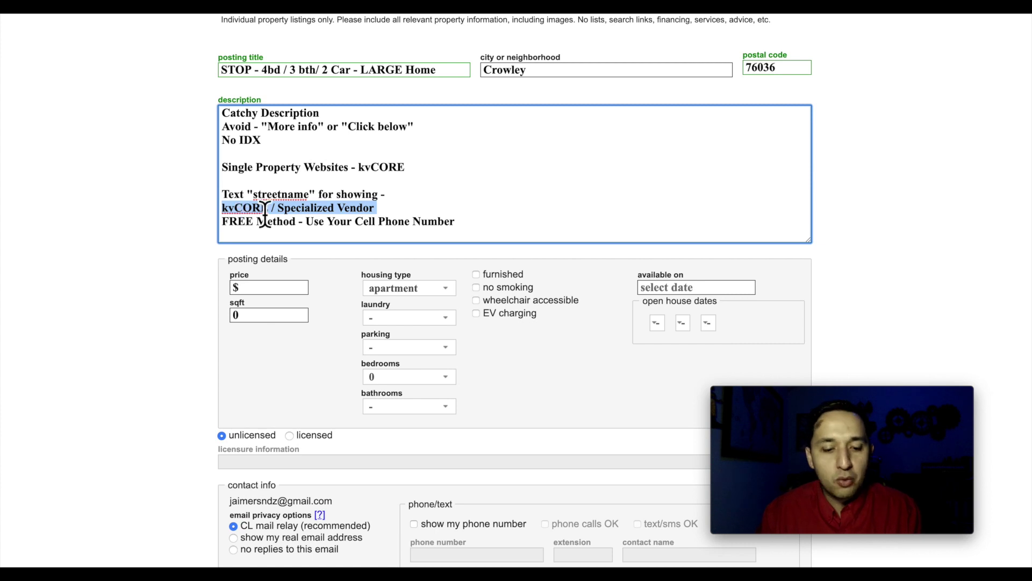
left_click(290, 212)
double_click(287, 210)
left_click(288, 212)
left_click_drag(278, 211, 379, 215)
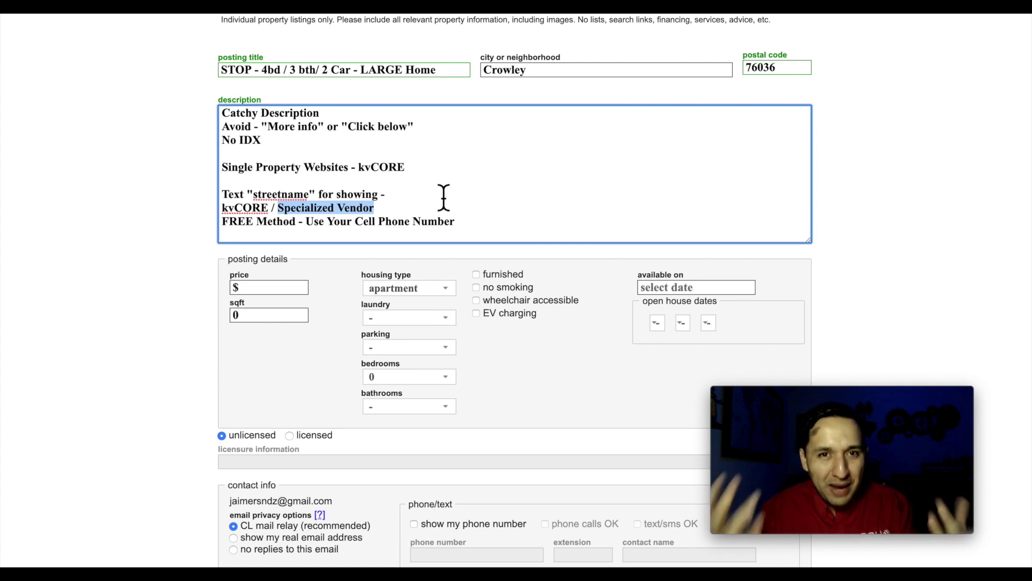
triple_click(243, 221)
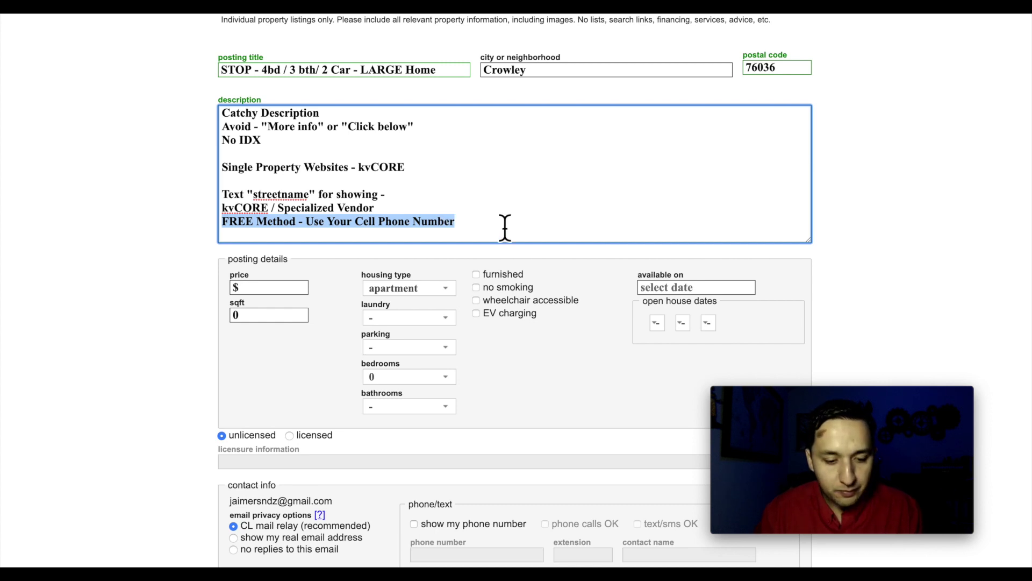
Mark the posting as licensed, leaving the licensure information blank.
scroll(504, 228, "down", 2)
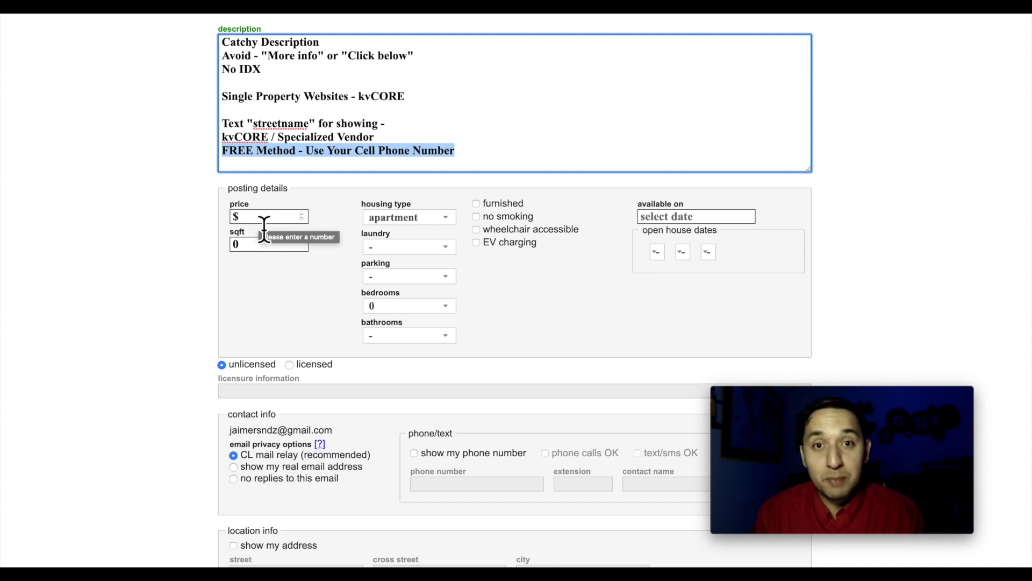
left_click(163, 225)
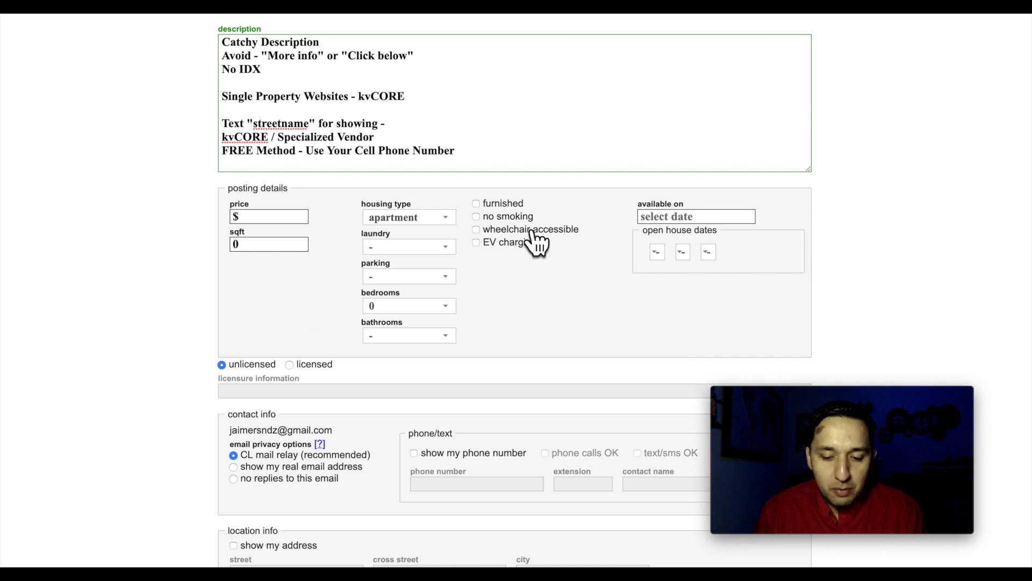
scroll(525, 330, "down", 1)
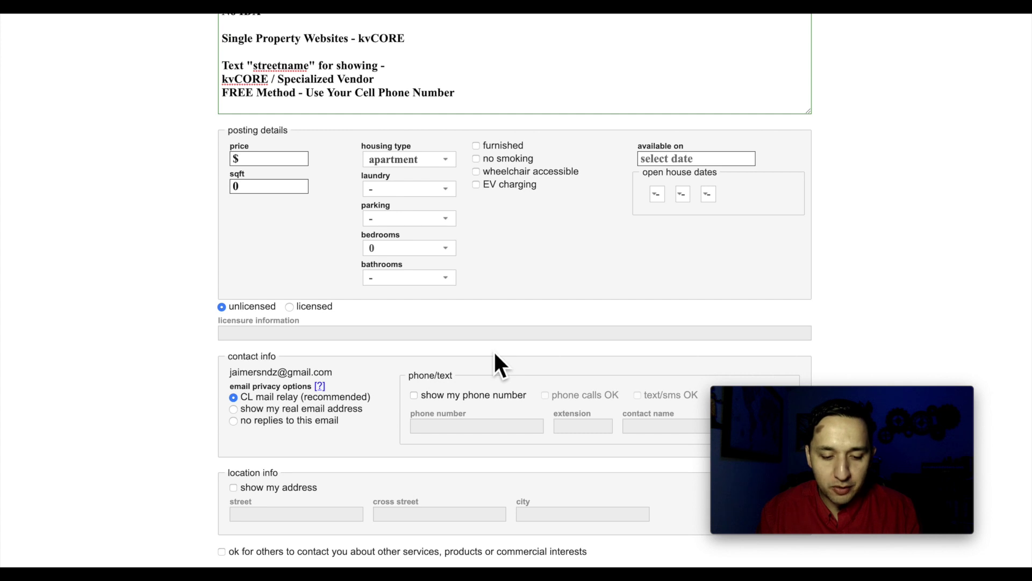
scroll(494, 350, "down", 2)
left_click(290, 238)
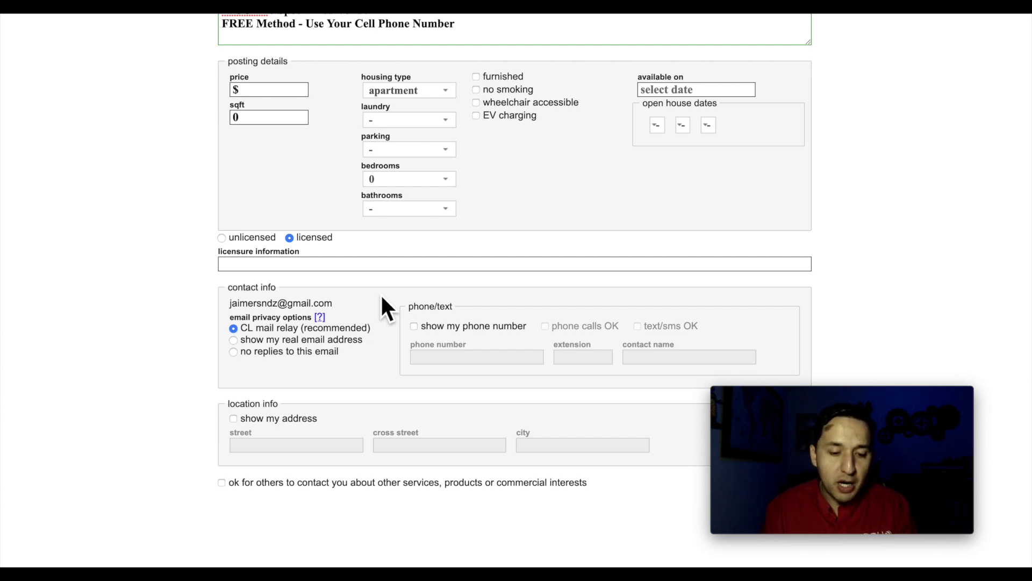
left_click(262, 265)
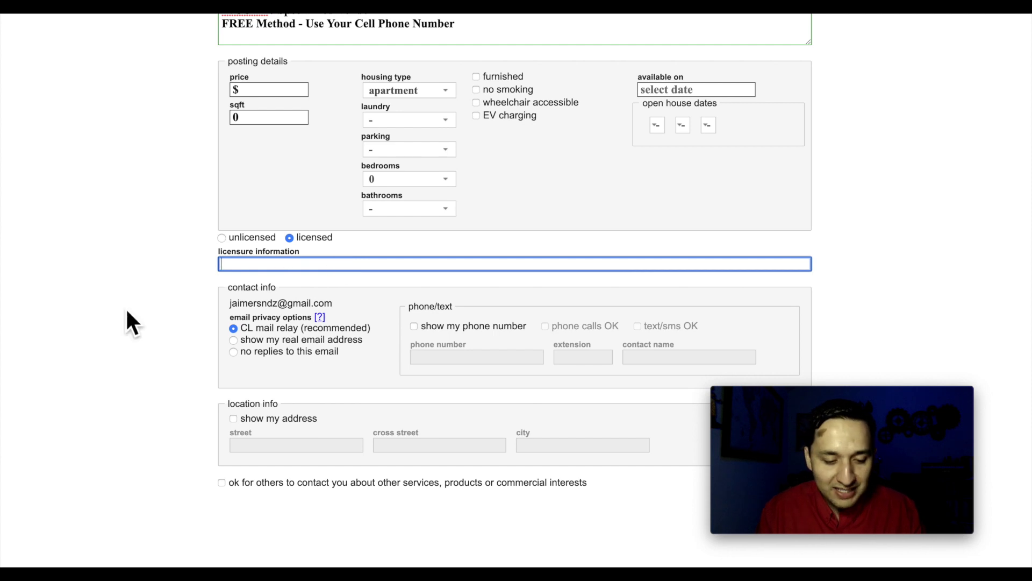
left_click(137, 295)
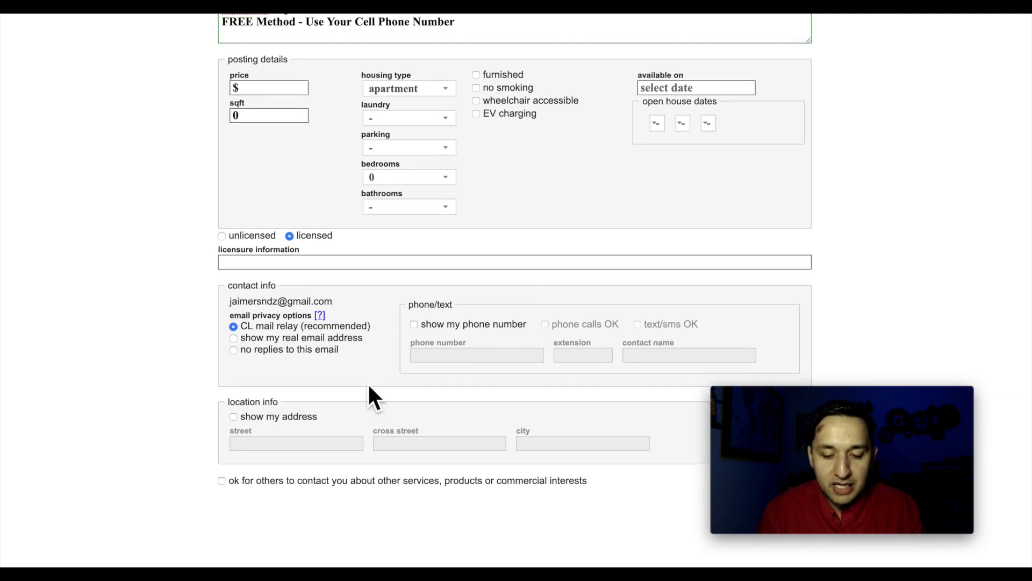
Enable showing the phone number in the posting's contact info.
left_click(418, 330)
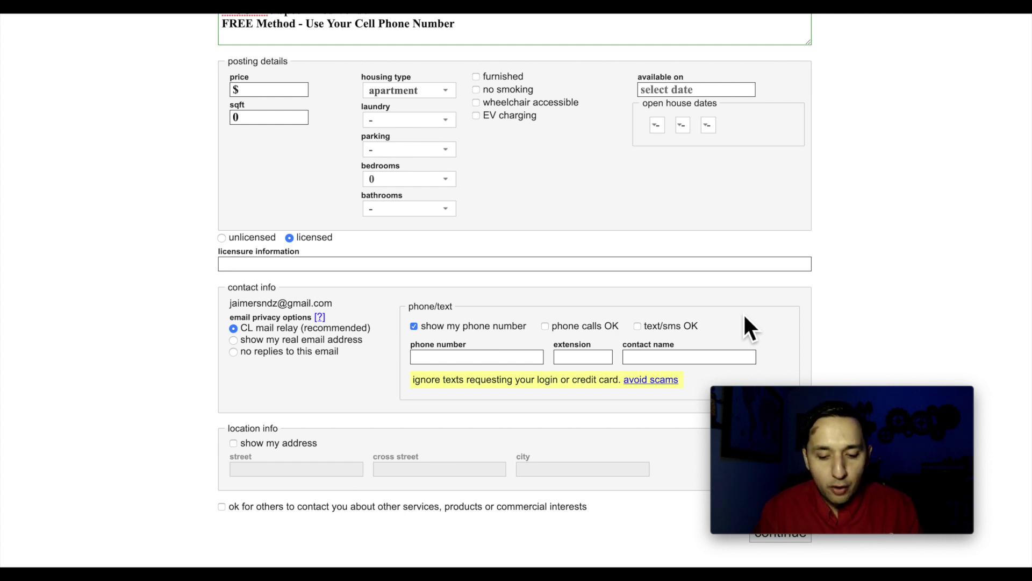
scroll(744, 318, "down", 1)
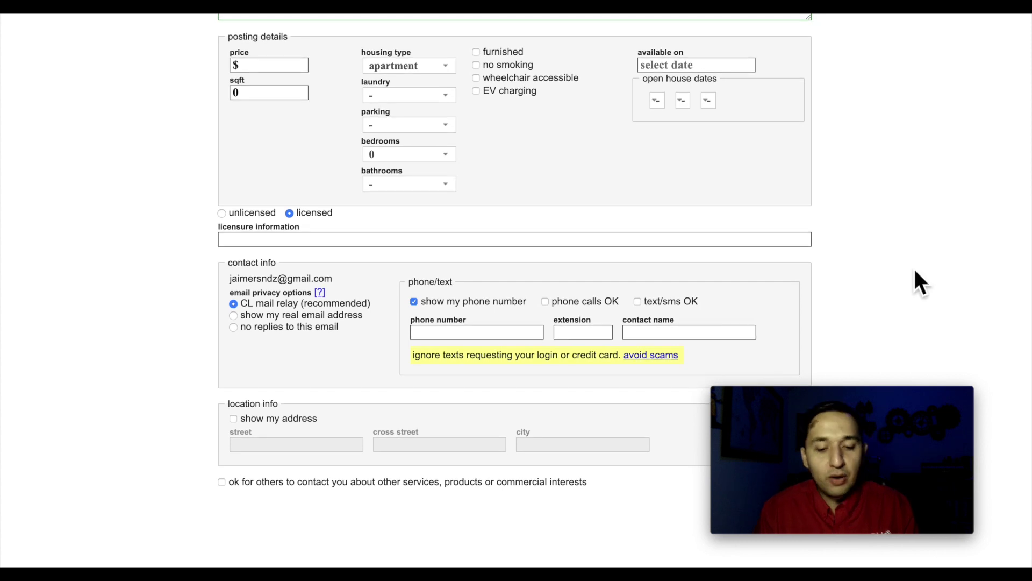
scroll(914, 266, "down", 1)
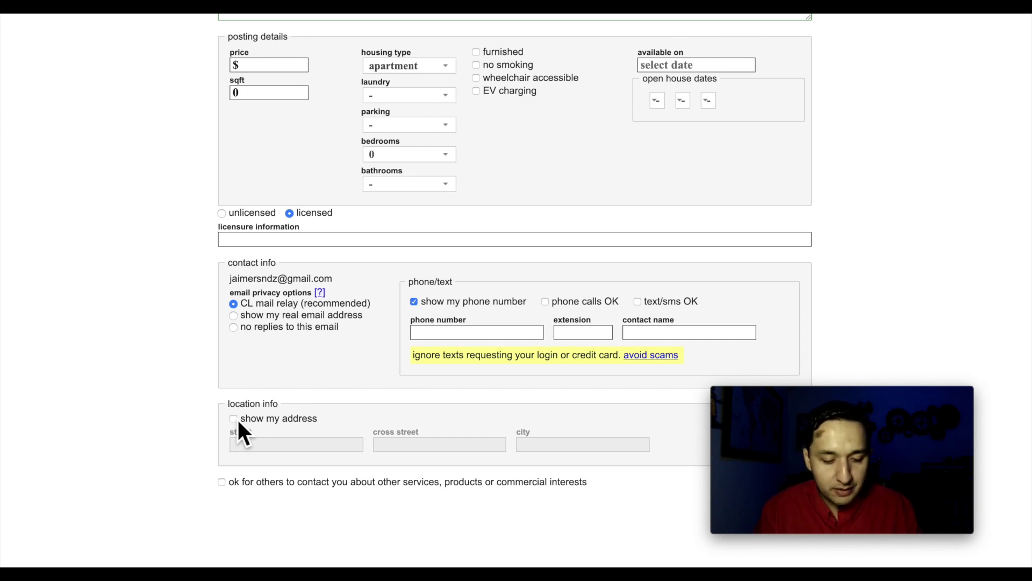
Show the address with the property's street name and the city crowley, and continue to the location map.
left_click(233, 418)
left_click(299, 448)
type("rutherfor")
key("Tab")
key("Tab")
type("crowley")
scroll(924, 288, "down", 1)
scroll(925, 287, "up", 1)
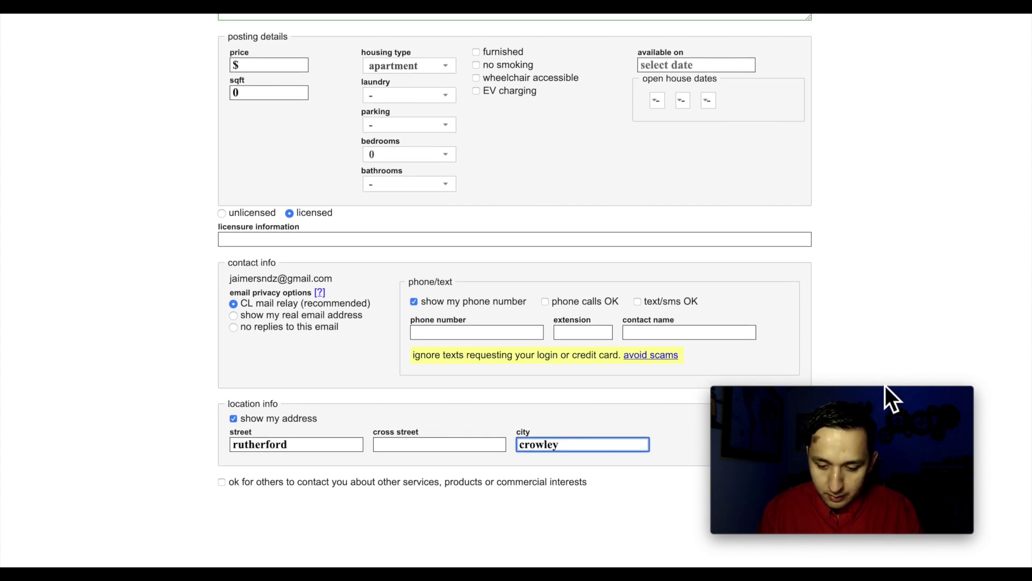
left_click_drag(885, 387, 886, 356)
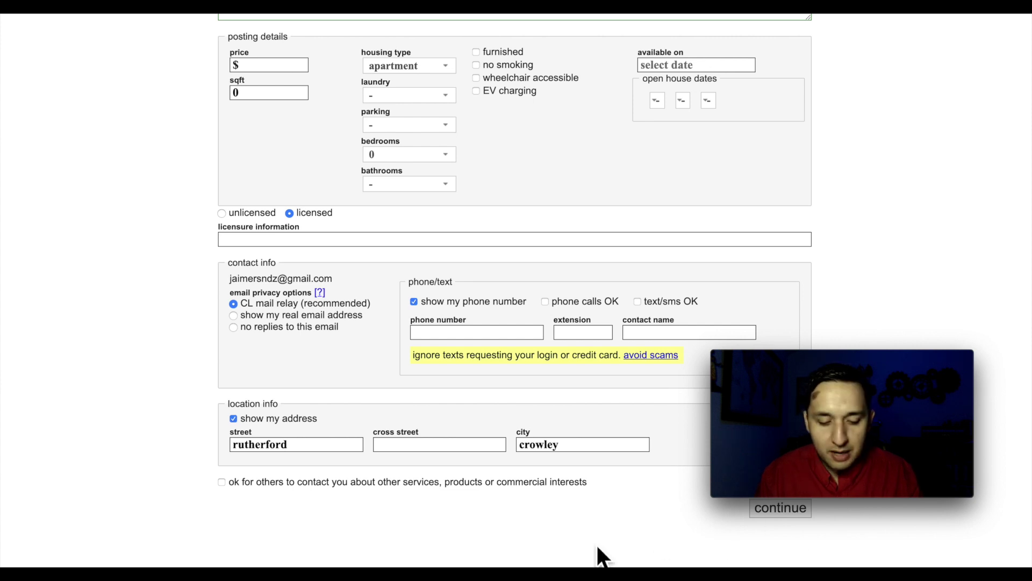
left_click(784, 511)
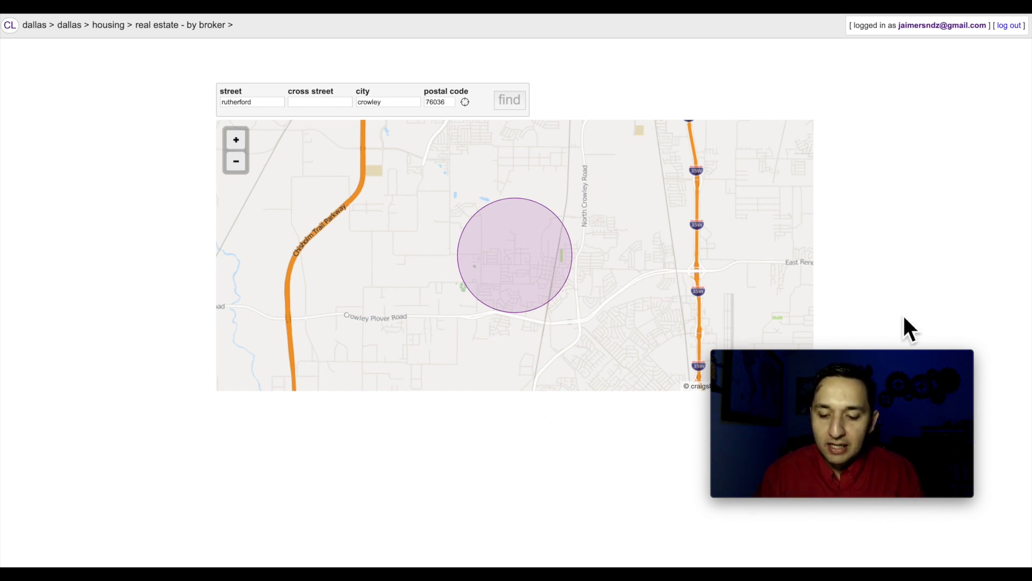
Accept the mapped location and upload the newest facebook ads PNG, ending in account-v2, as the posting's image, continuing to the draft preview.
left_click_drag(892, 359, 880, 420)
left_click(812, 401)
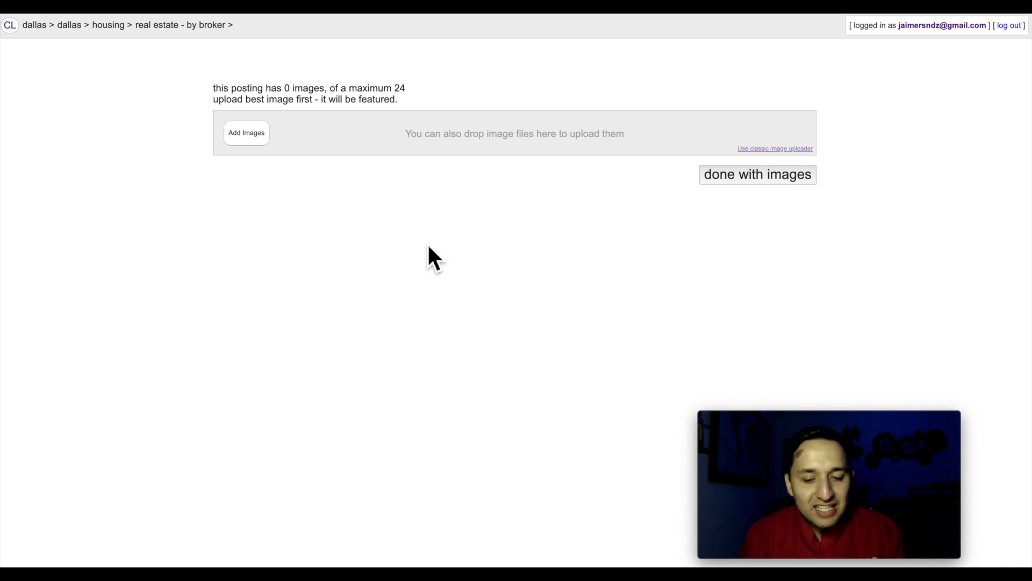
left_click(258, 143)
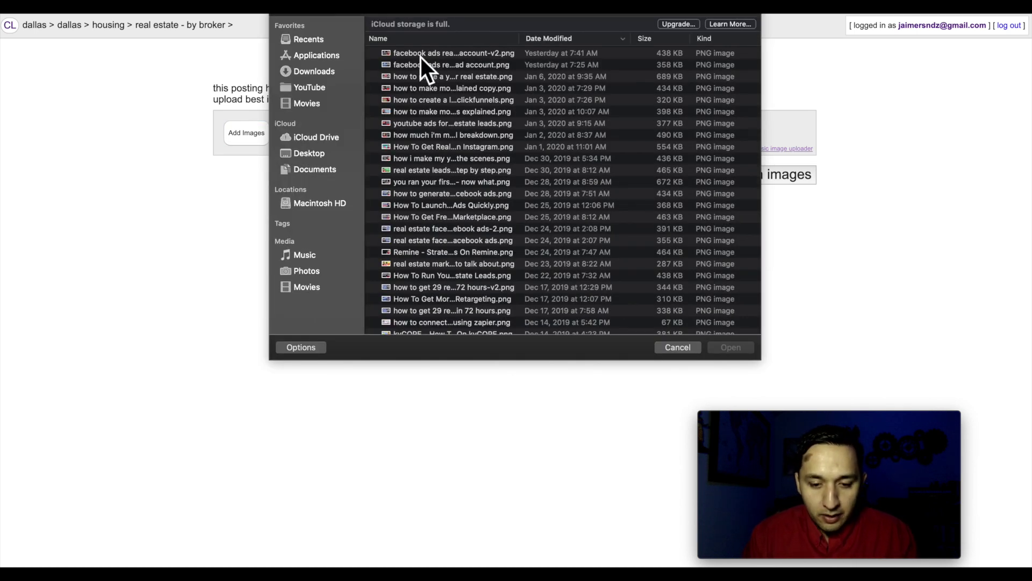
left_click(421, 56)
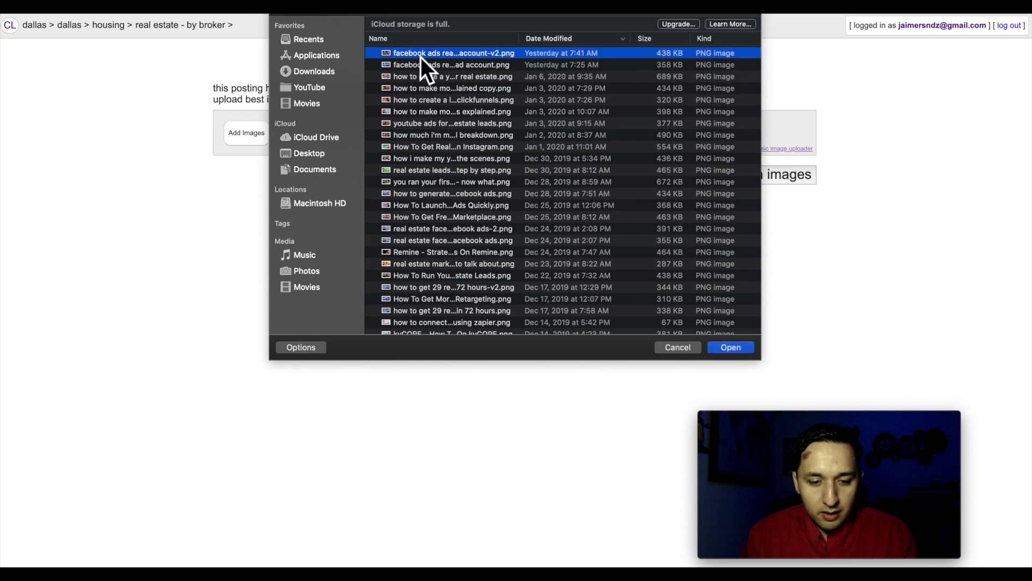
left_click(732, 347)
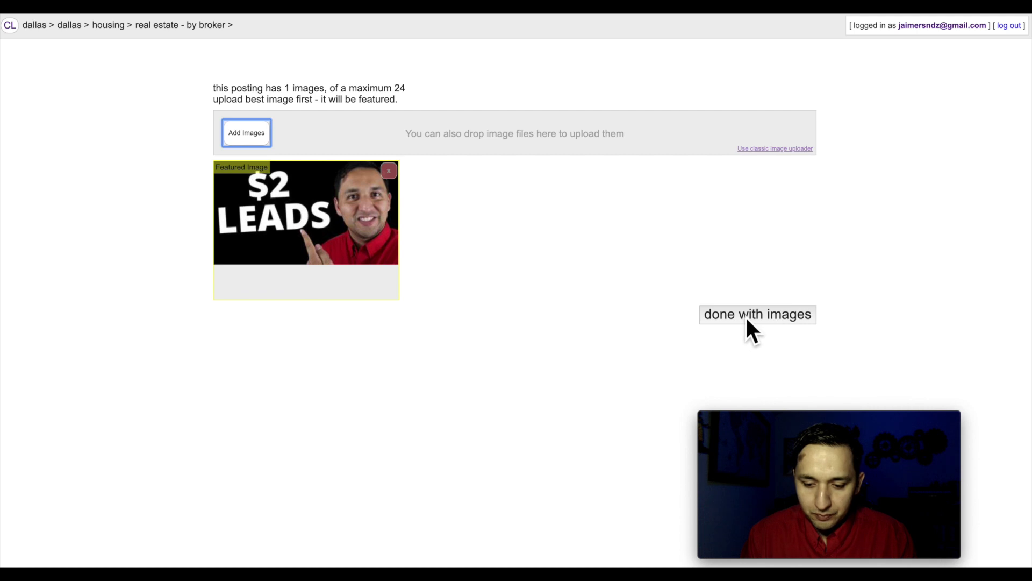
left_click(751, 317)
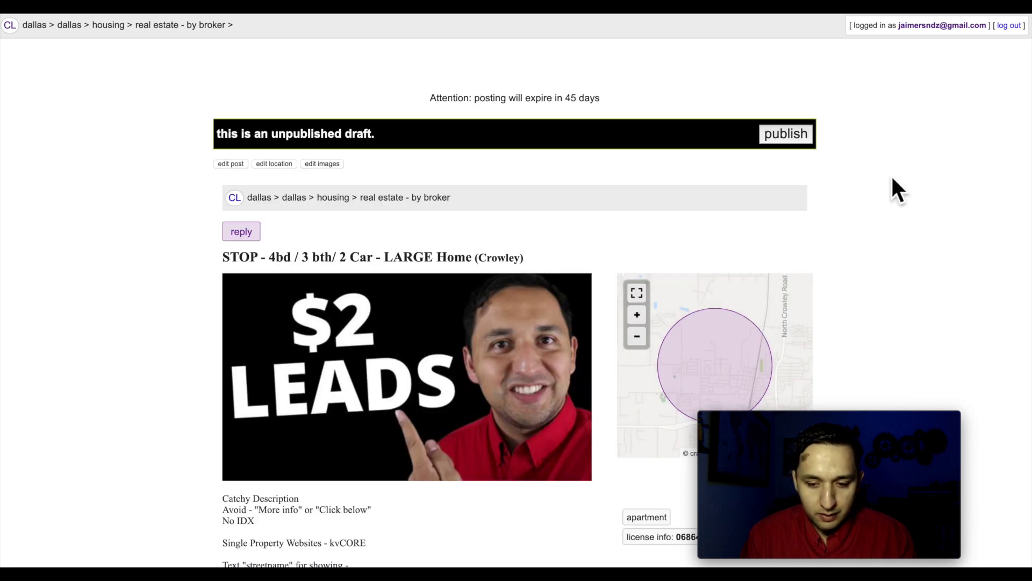
Review the unpublished draft's photo, description, map and attributes, and highlight the number of days in its expiration notice.
scroll(893, 180, "down", 5)
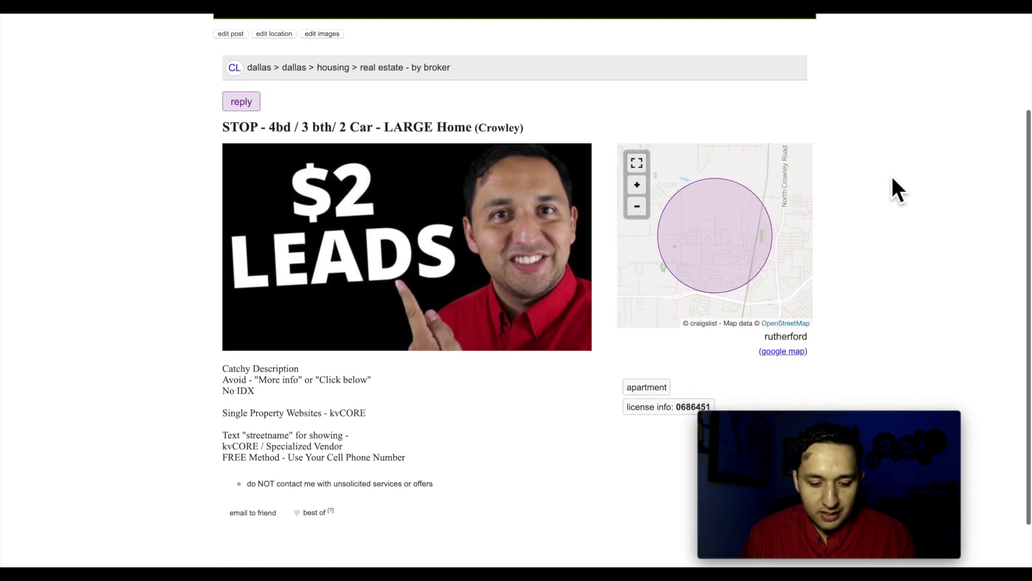
scroll(892, 179, "up", 4)
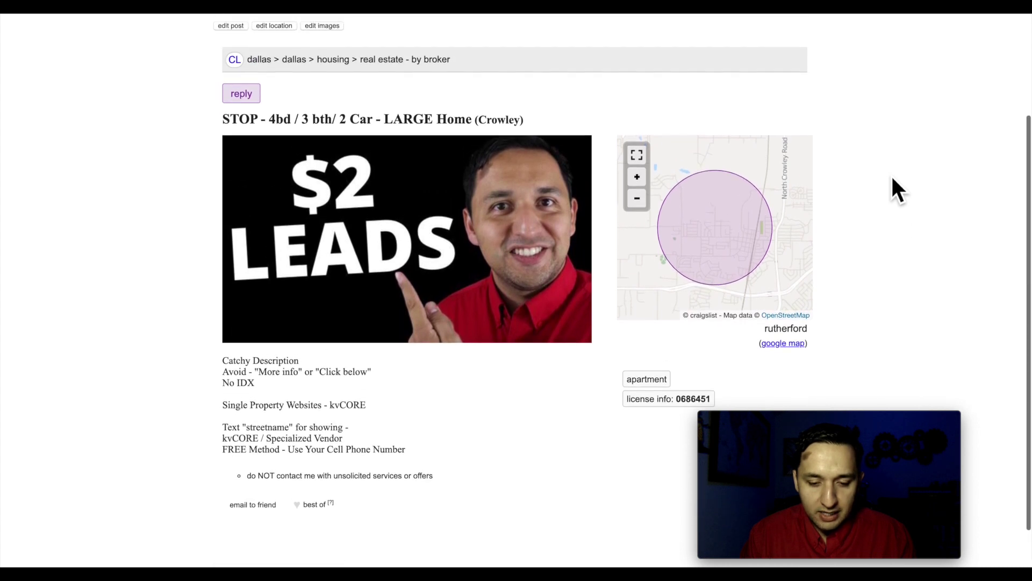
scroll(892, 179, "up", 1)
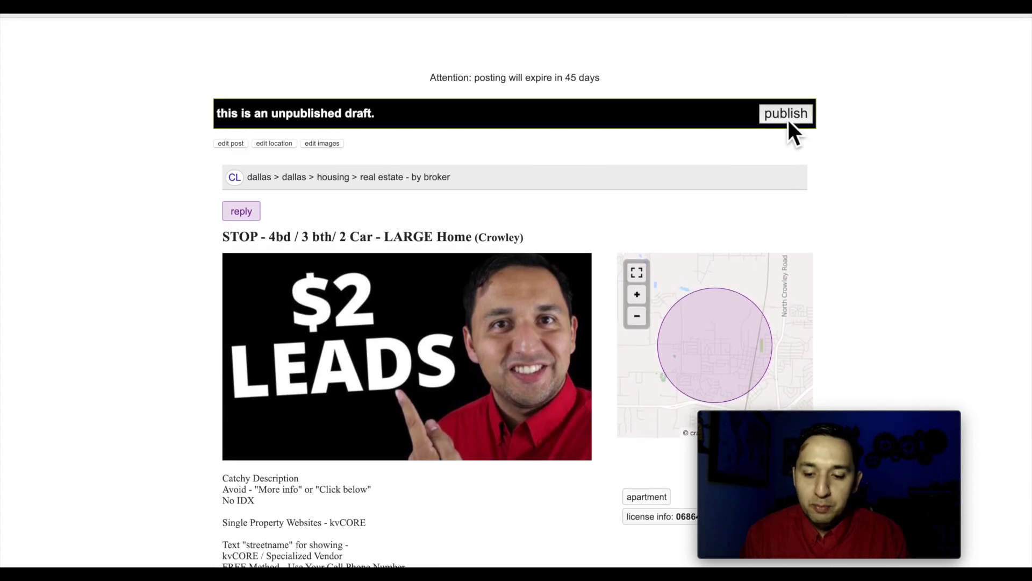
left_click_drag(567, 81, 609, 81)
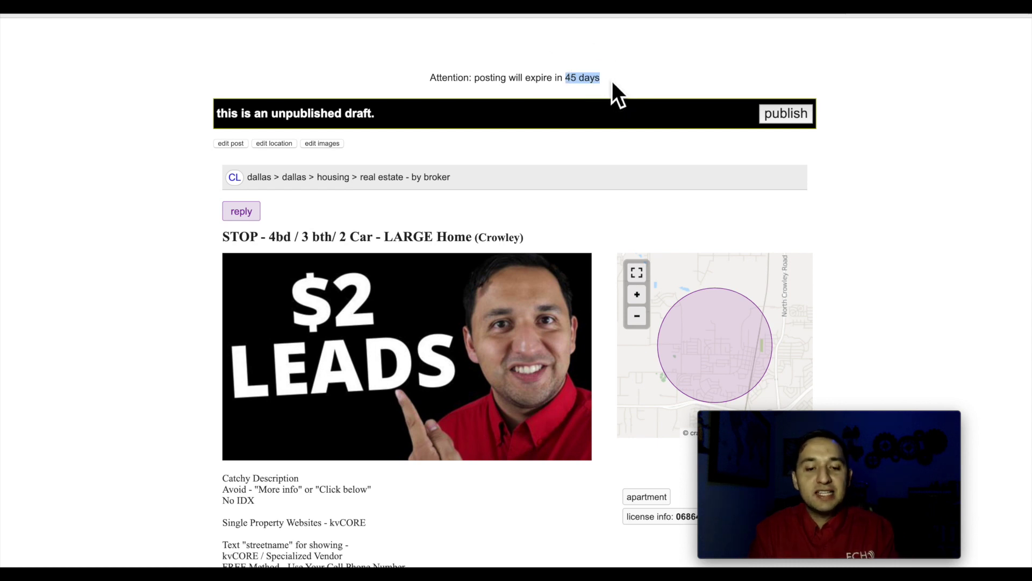